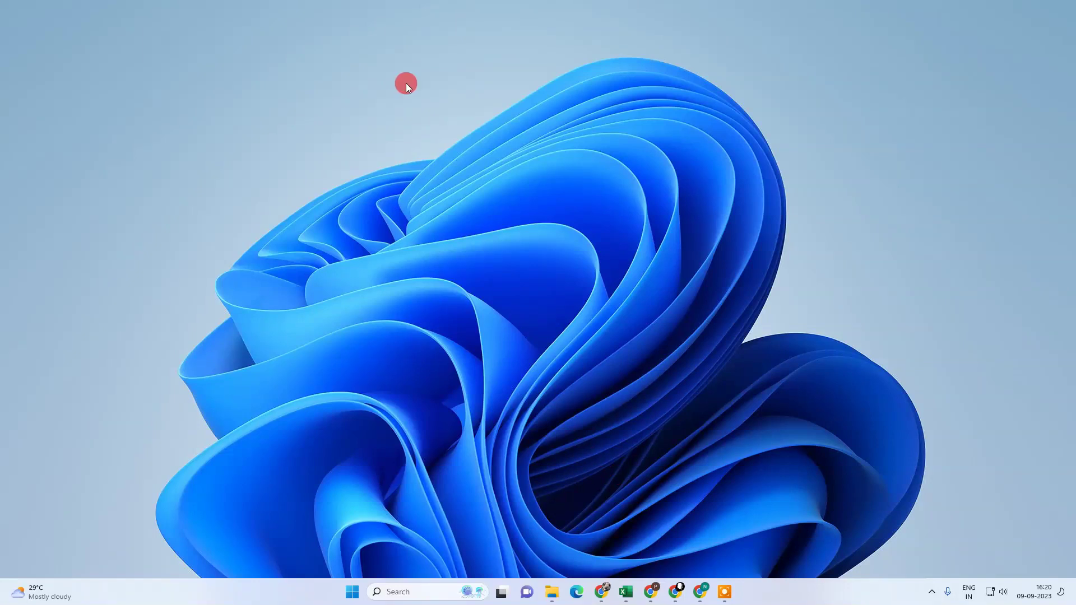
Refresh the Windows desktop twice from its right-click menu.
right_click(464, 189)
click(534, 237)
right_click(502, 199)
click(533, 242)
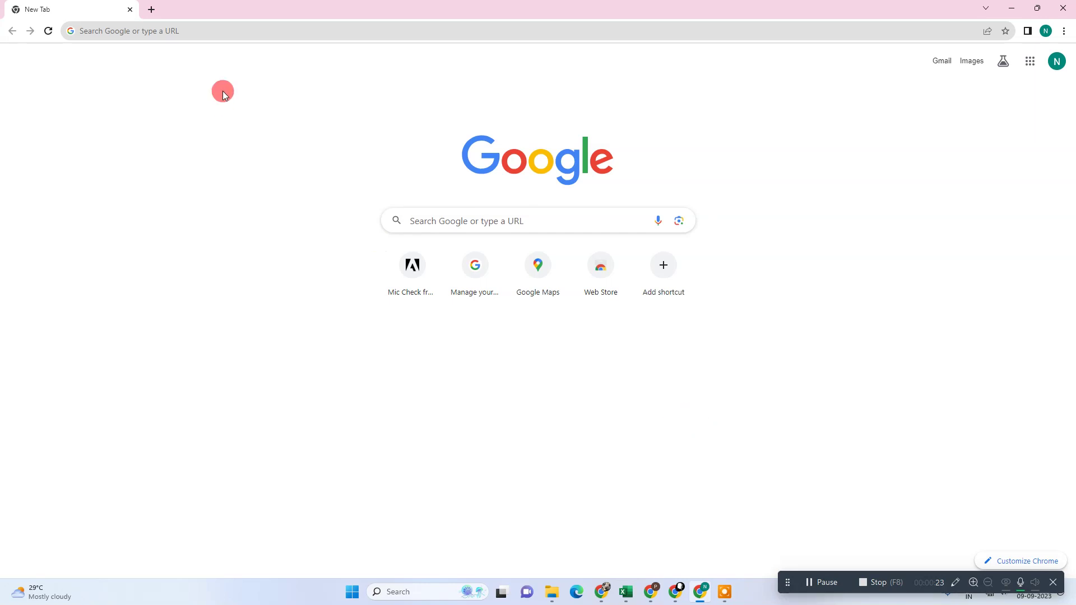
Check the signed-in Google account's e-mail, then bring up recent searches in the search box.
click(1060, 76)
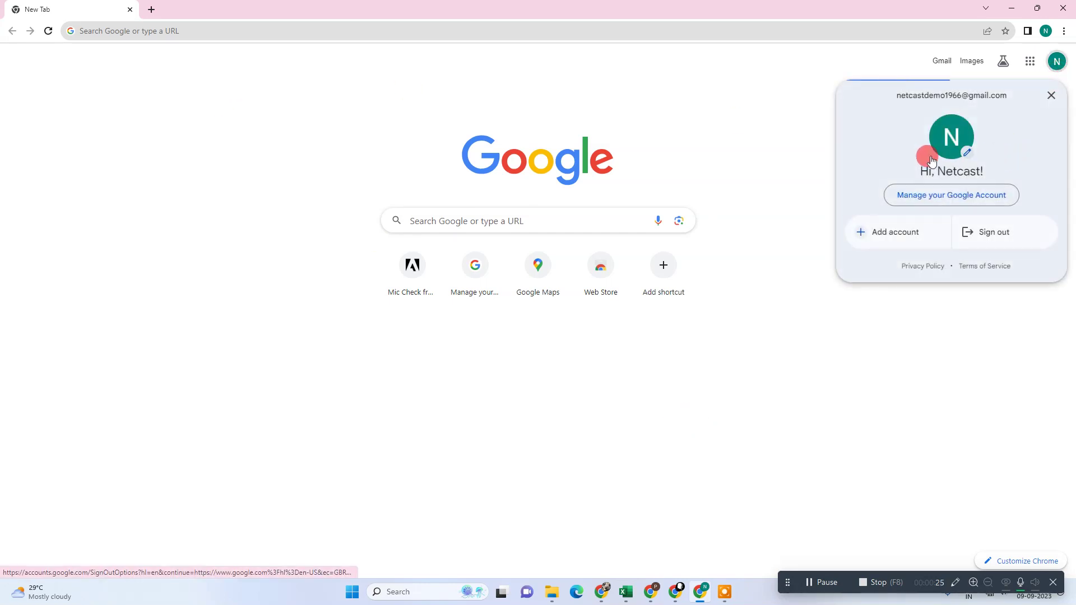
drag(898, 97, 1015, 95)
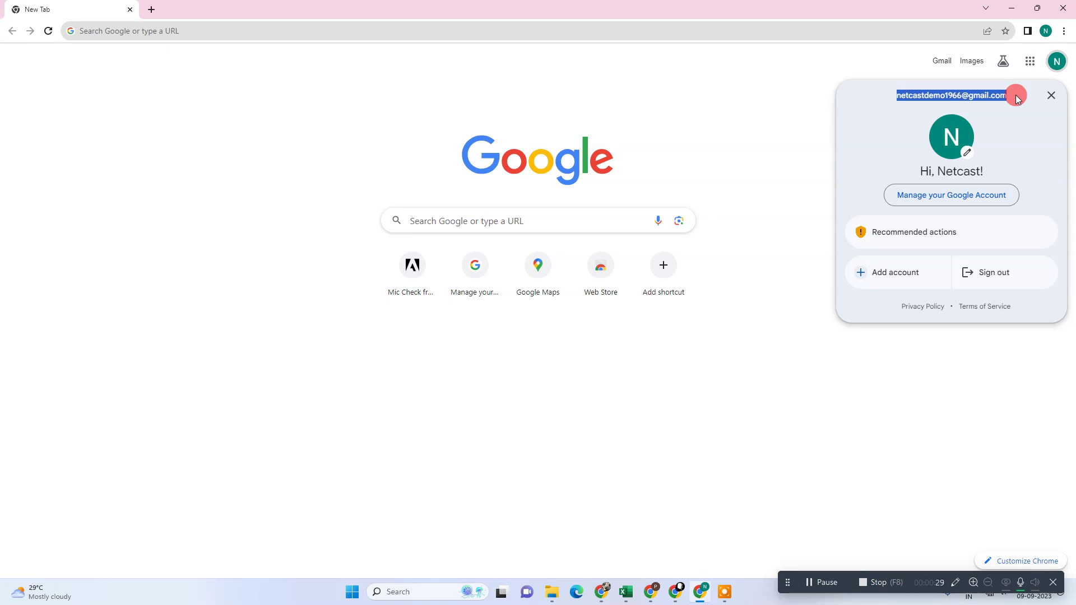
click(430, 220)
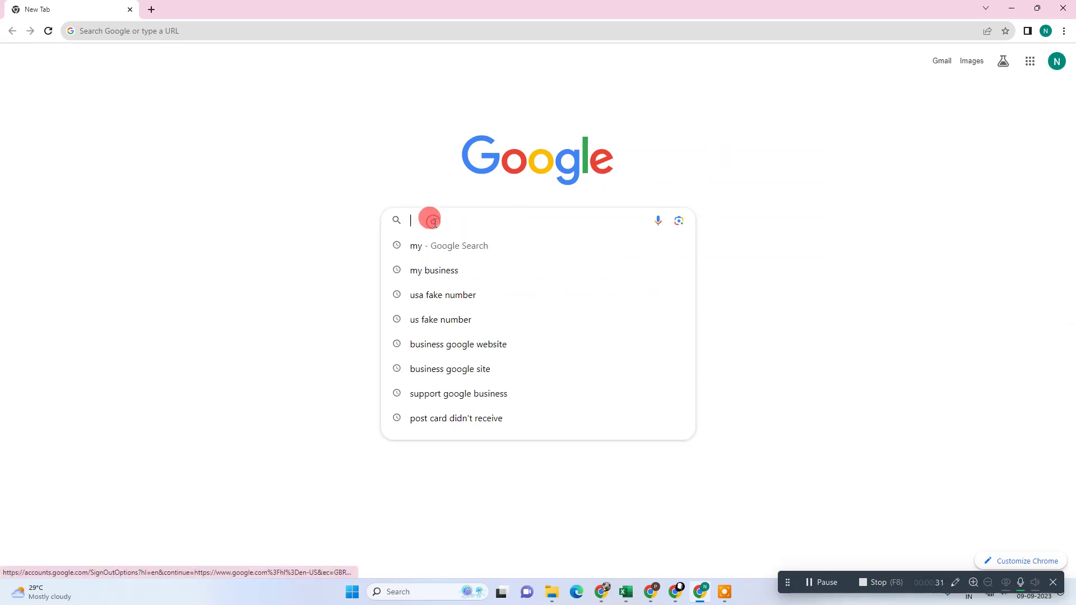
Search 'my business' and open the first managed BVHD car delear profile.
click(438, 271)
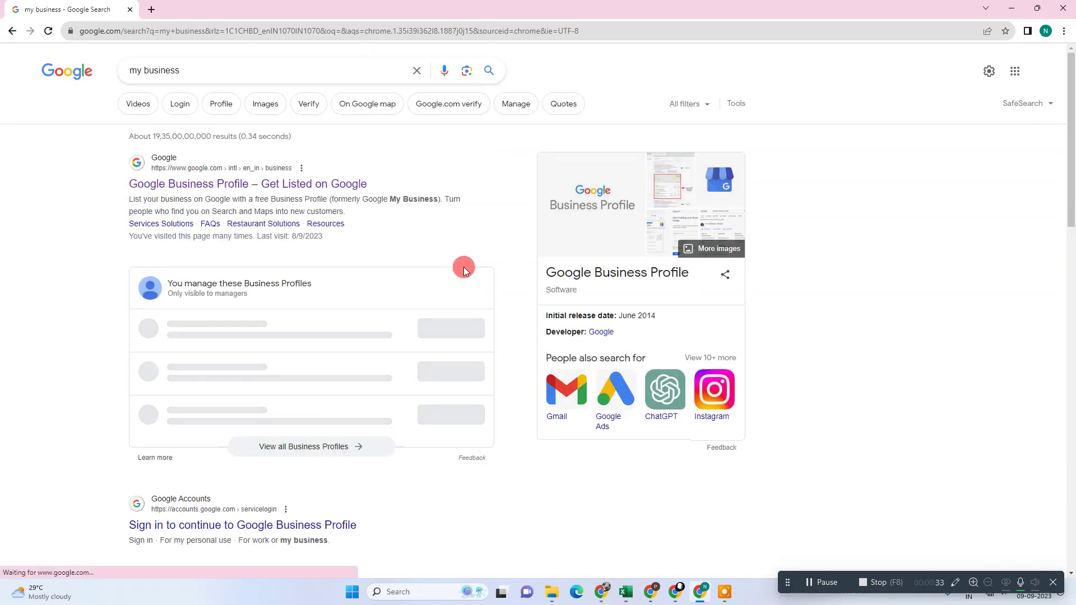
scroll(395, 254, down, 1)
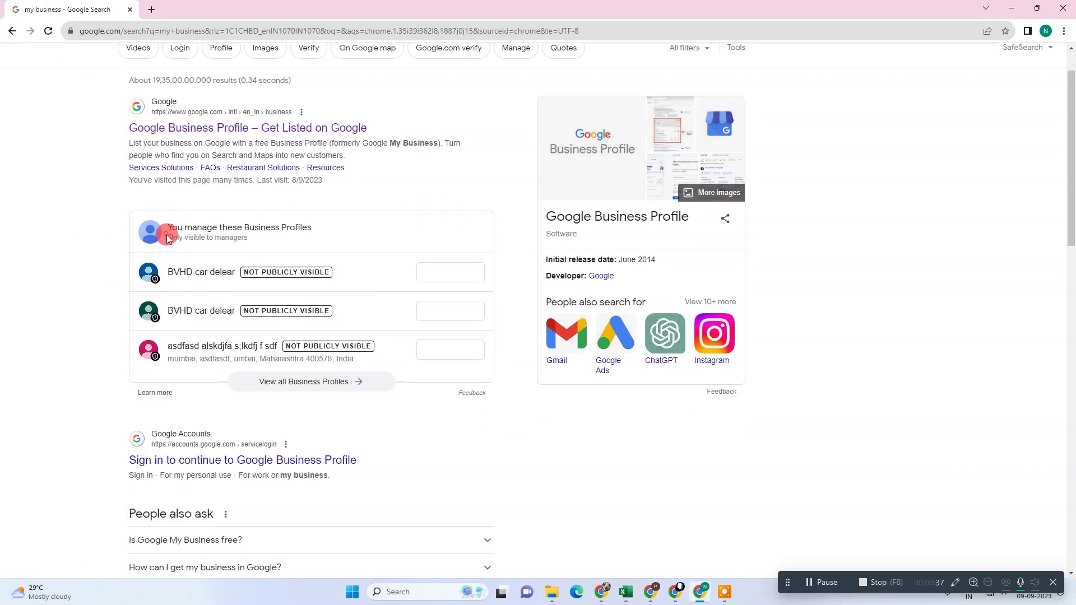
drag(166, 235, 249, 238)
click(433, 272)
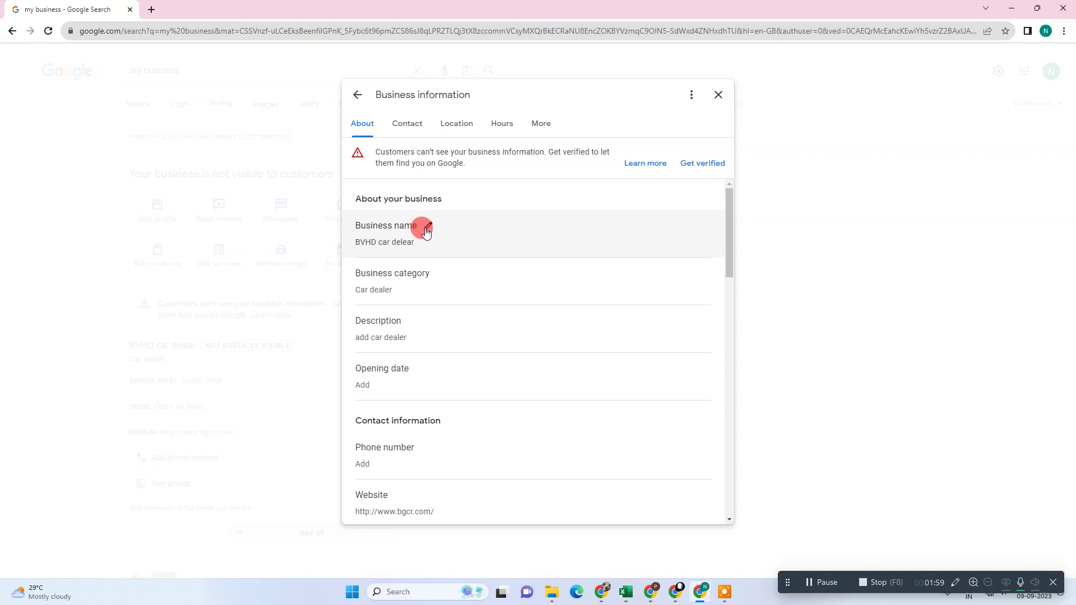
scroll(435, 235, down, 1)
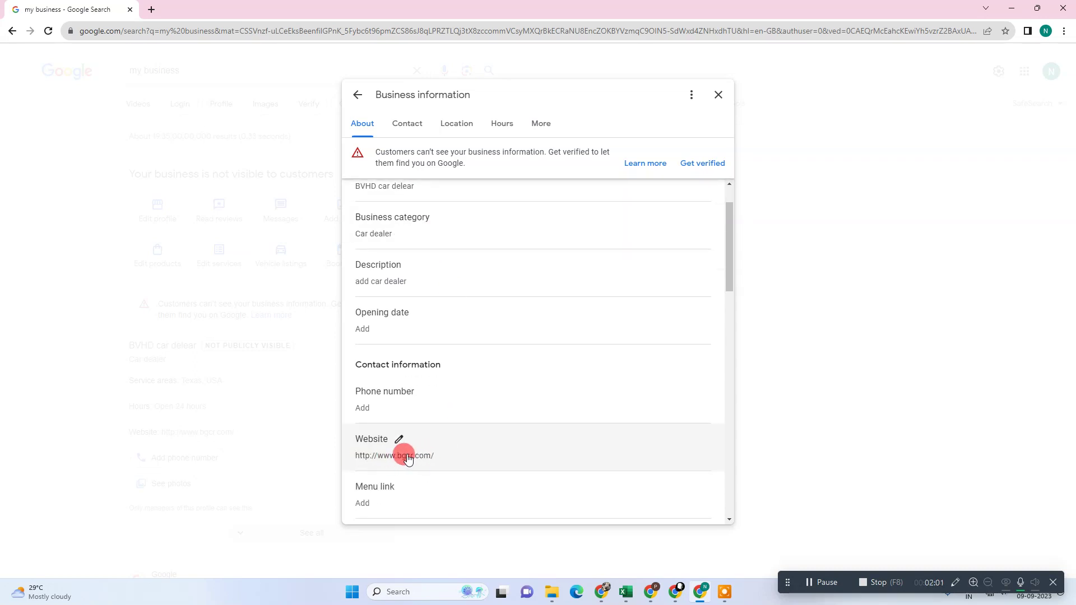
scroll(449, 339, up, 1)
scroll(403, 426, down, 2)
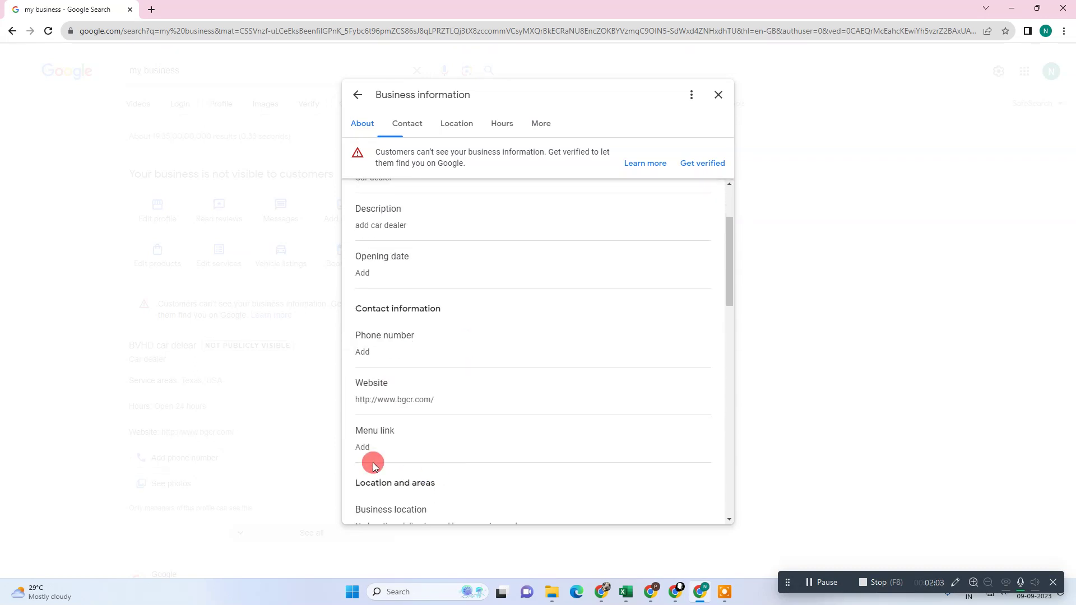
scroll(406, 399, up, 2)
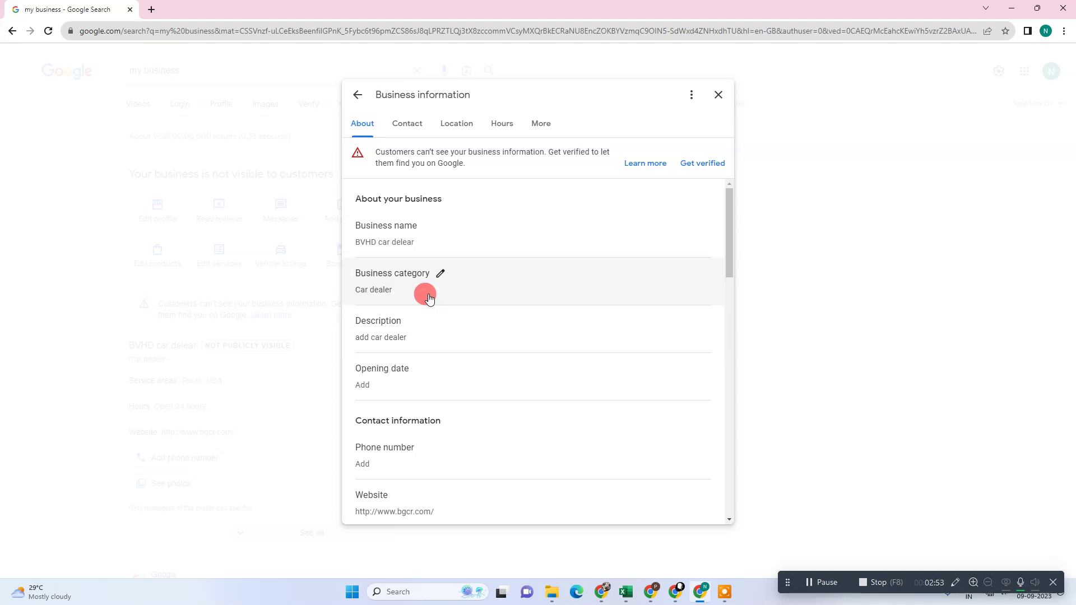
scroll(617, 297, down, 2)
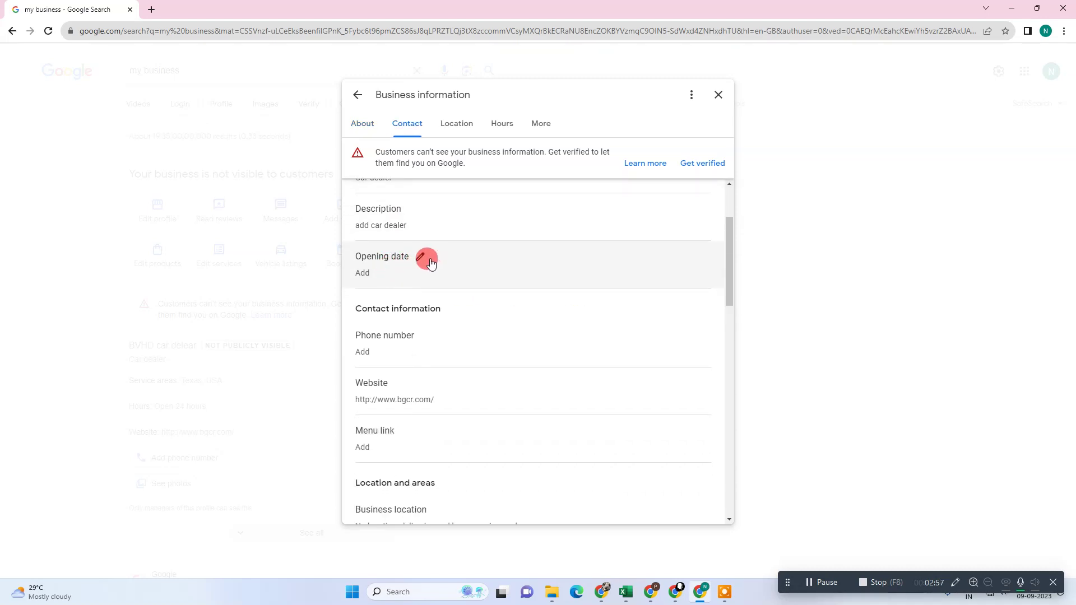
click(421, 257)
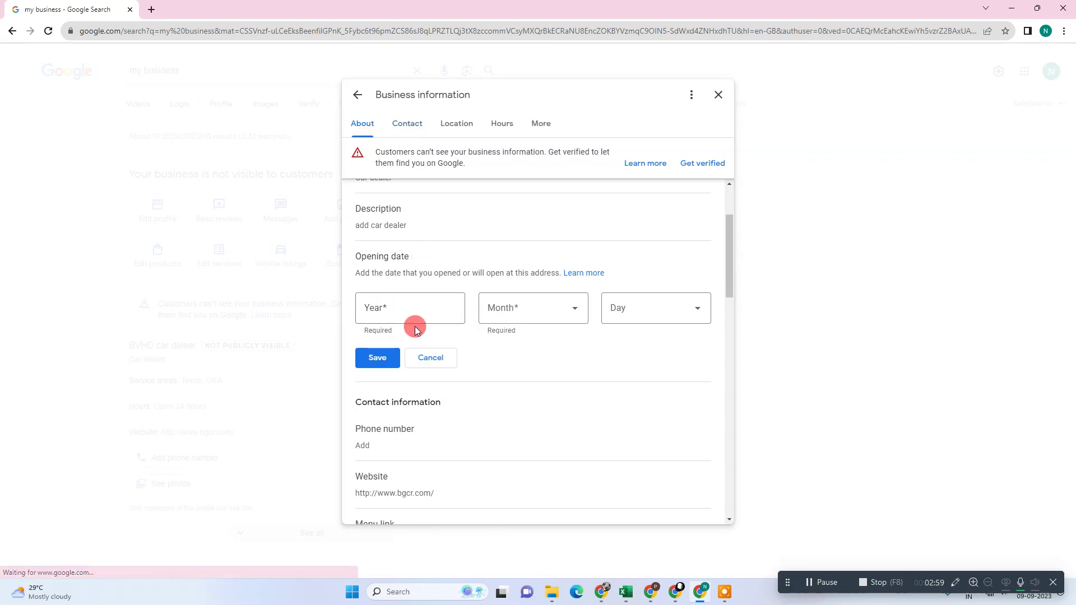
click(428, 360)
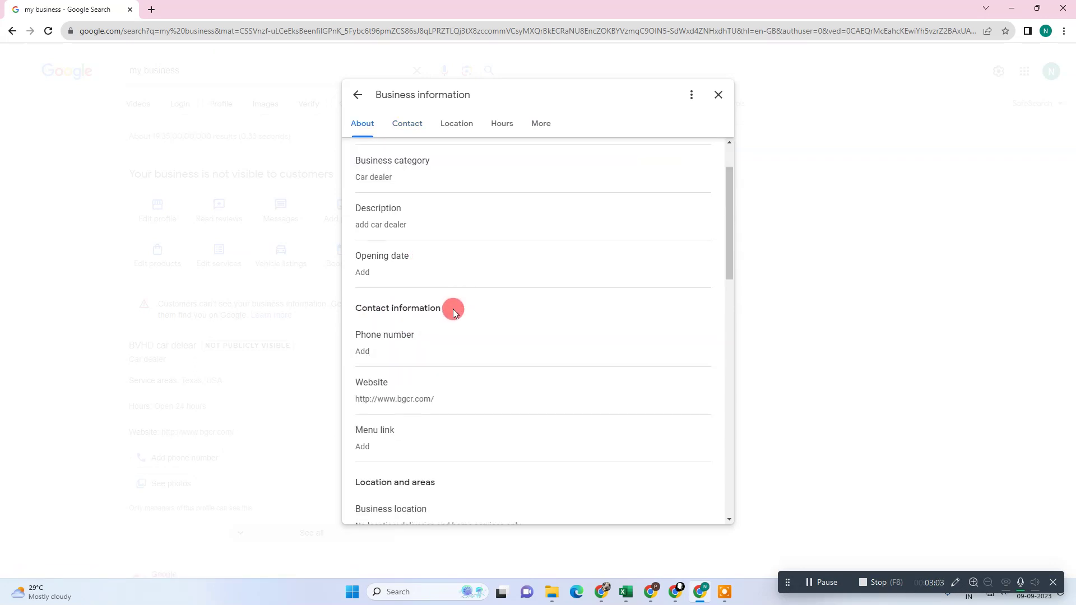
scroll(392, 302, down, 2)
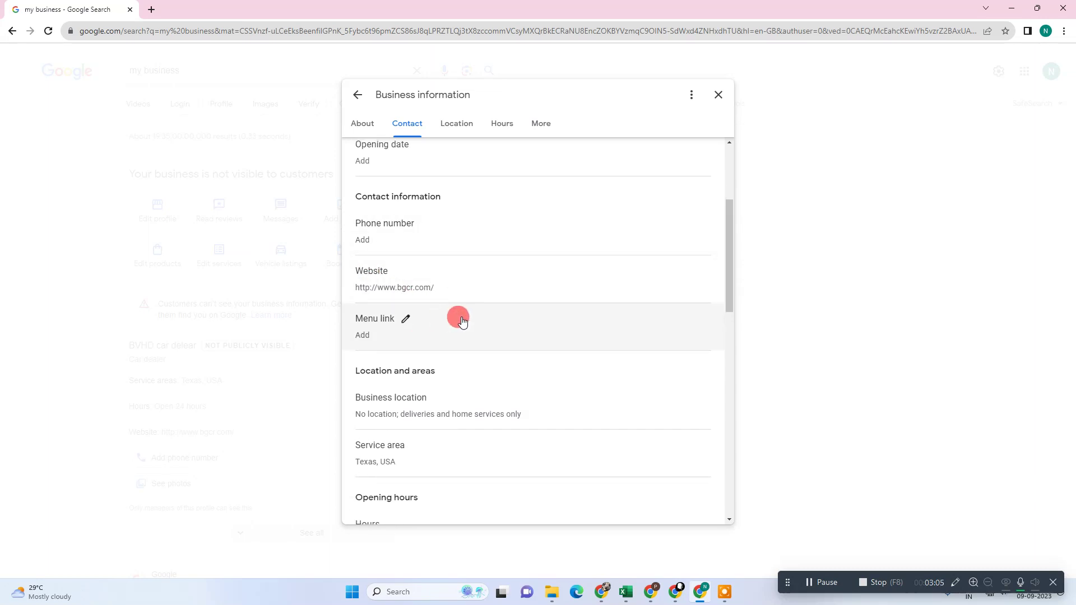
scroll(459, 294, down, 1)
scroll(393, 289, down, 1)
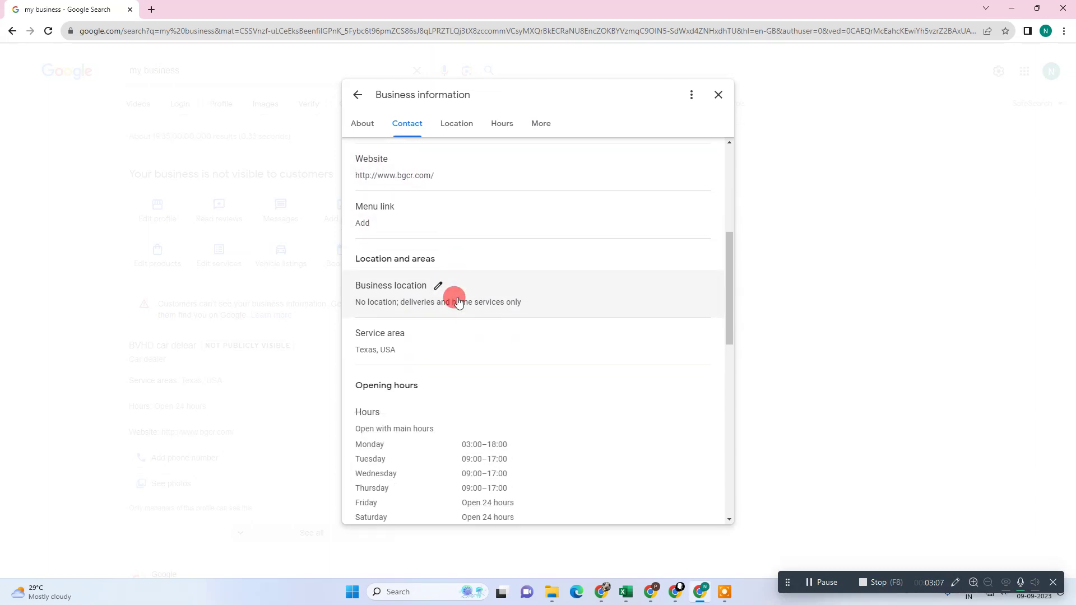
Show the business address to customers and enter mumbai as the street address and town.
click(435, 287)
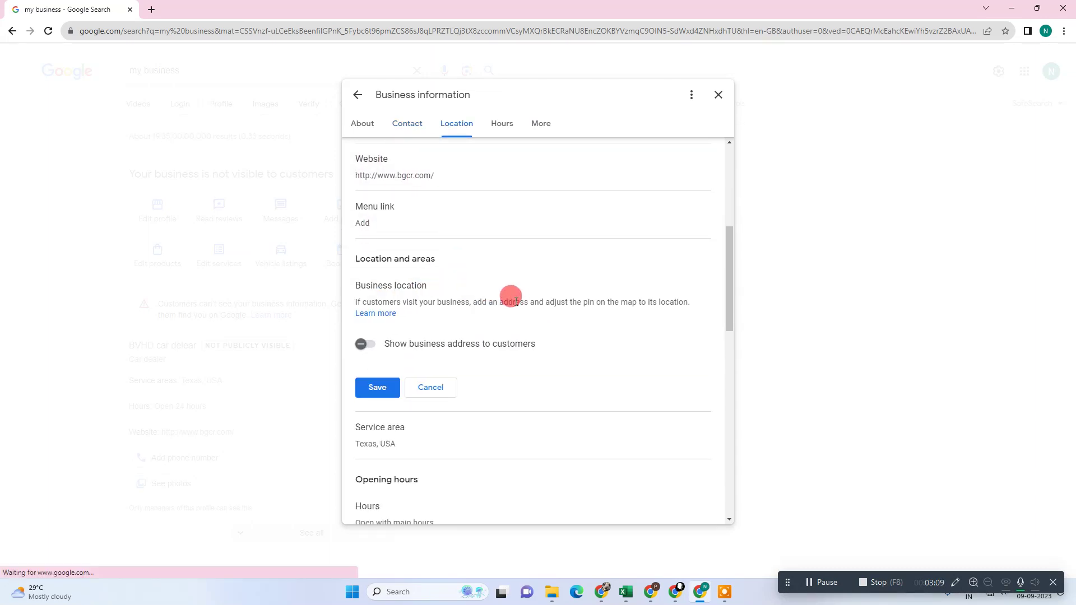
click(363, 343)
scroll(426, 344, down, 2)
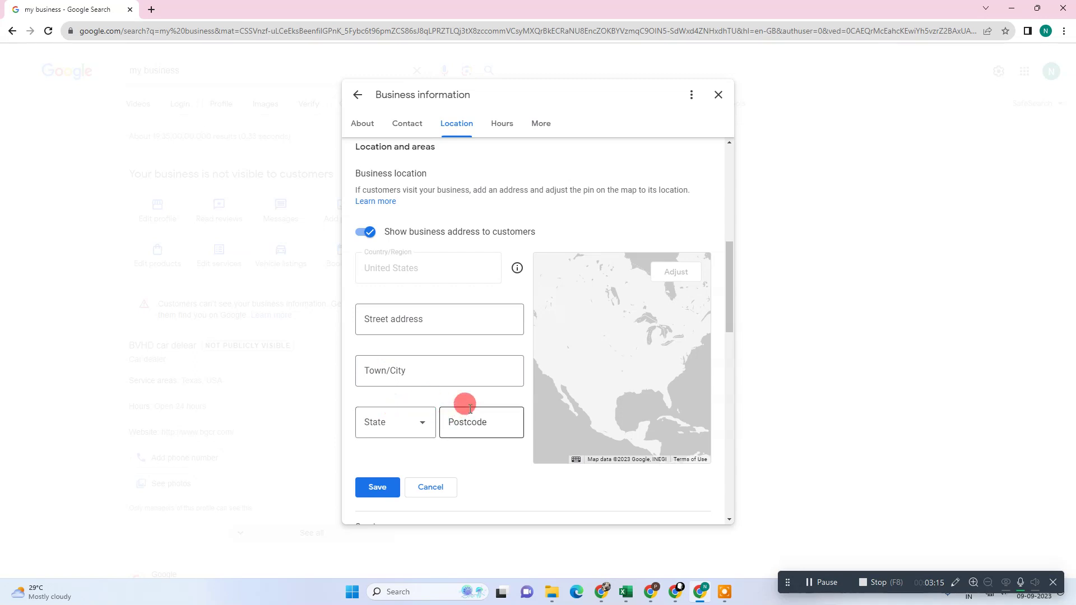
scroll(493, 351, down, 1)
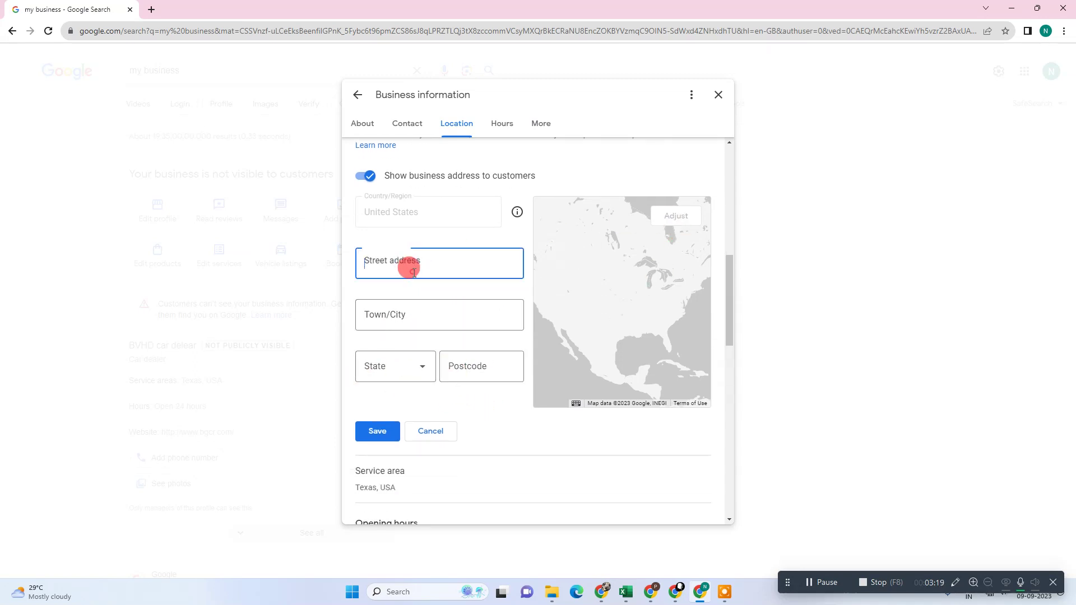
text(mumbai)
key(Tab)
key(Tab)
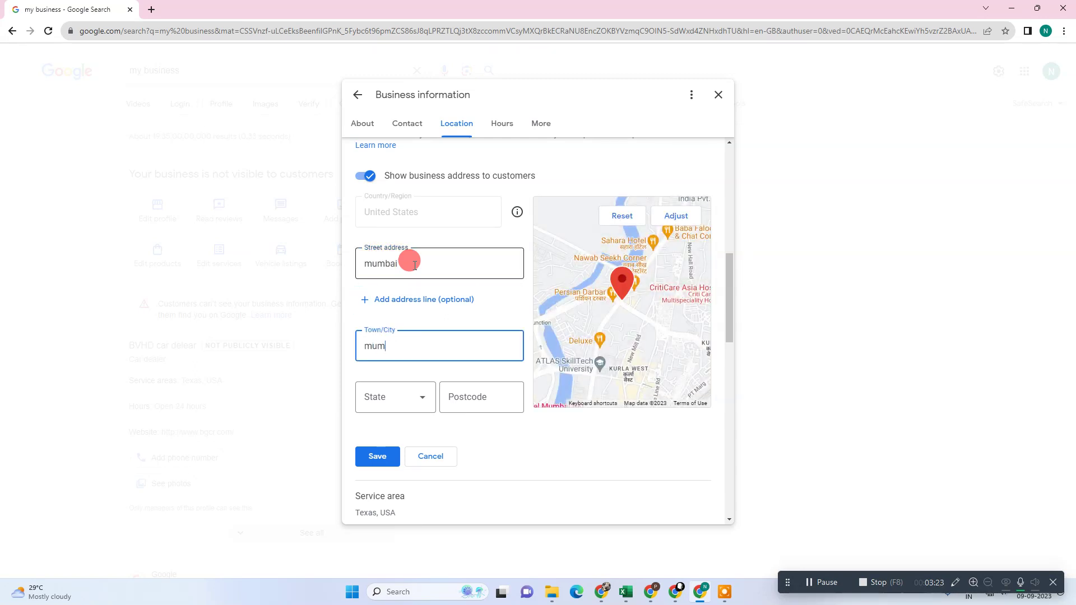
text(mumbai)
key(Tab)
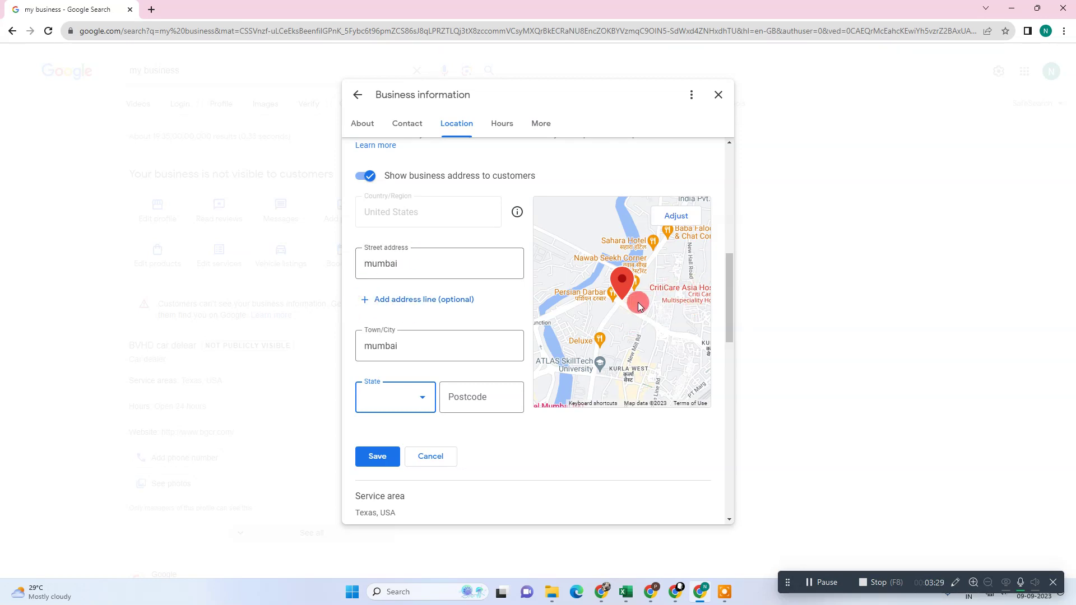
Zoom into the map near Tardeo and pan it to position the business pin.
click(676, 216)
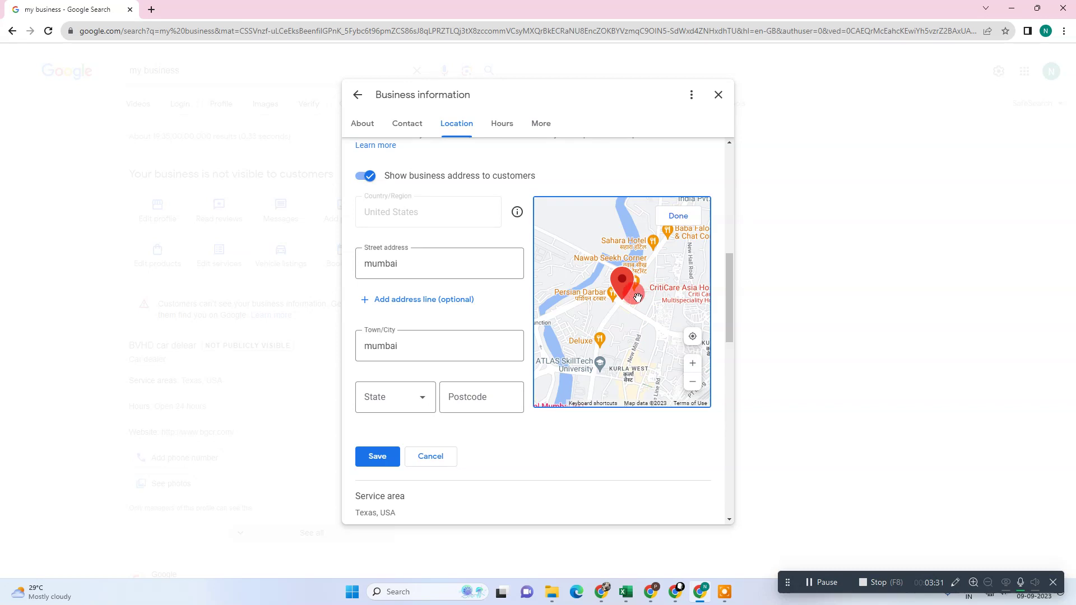
click(694, 363)
double_click(630, 339)
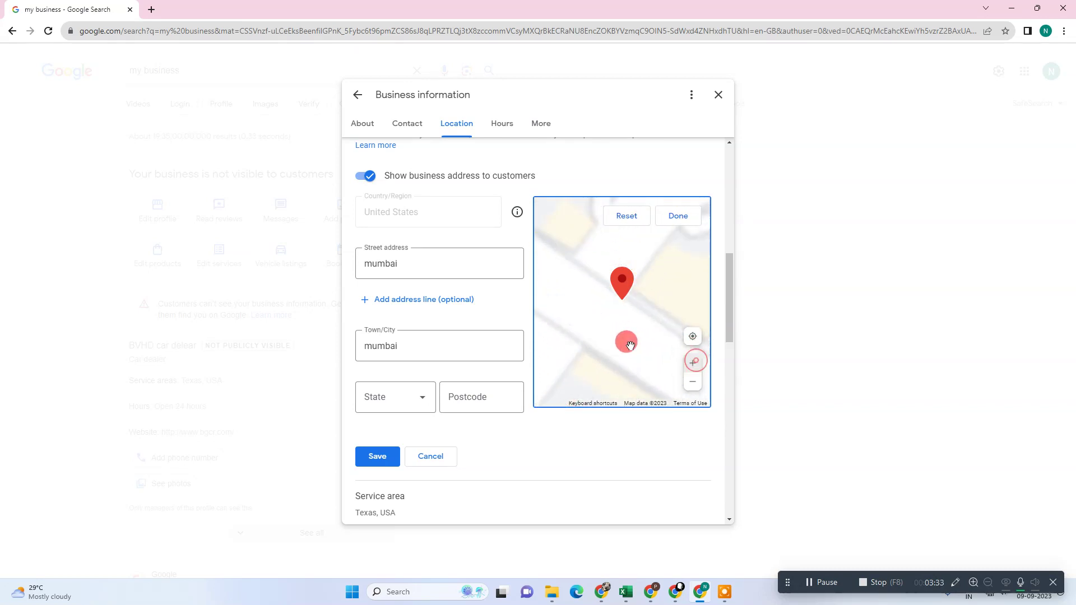
drag(630, 317, 590, 335)
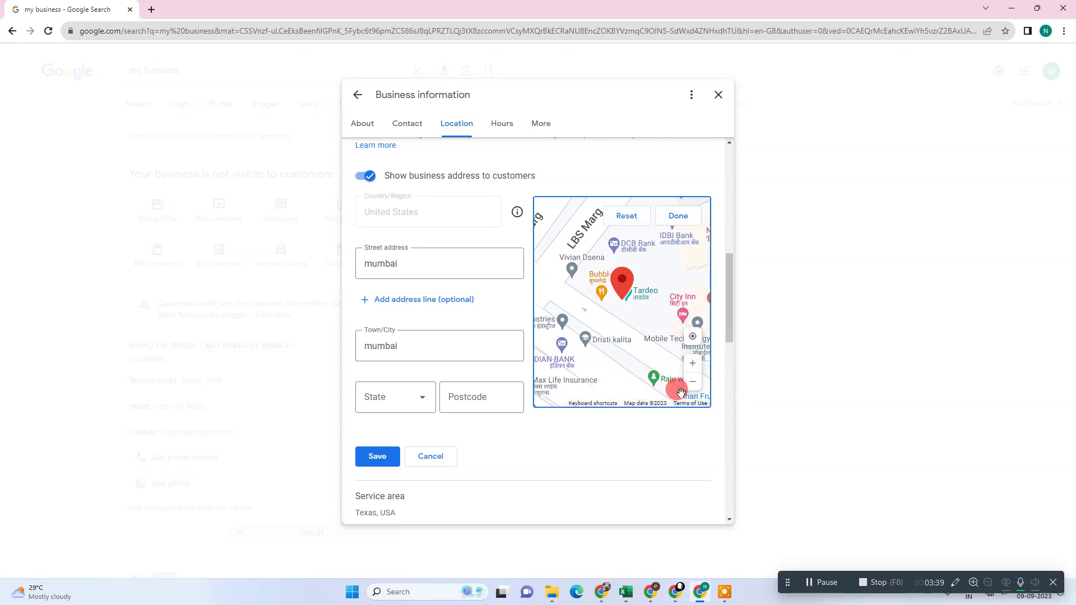
mouse_move(644, 338)
mouse_down()
mouse_move(614, 308)
mouse_move(642, 322)
mouse_up()
click(623, 346)
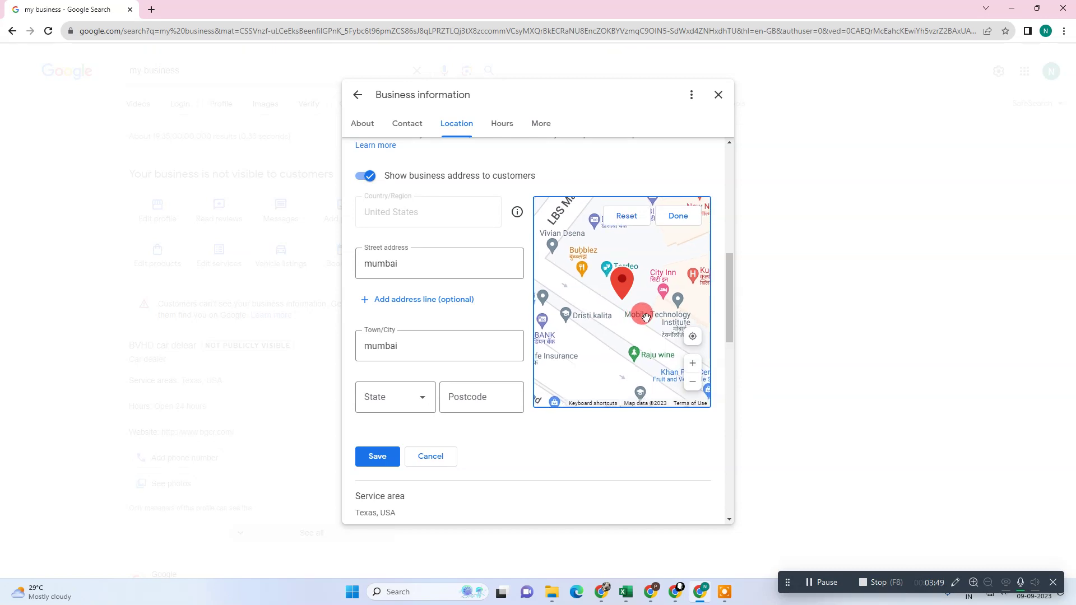
click(693, 336)
click(620, 315)
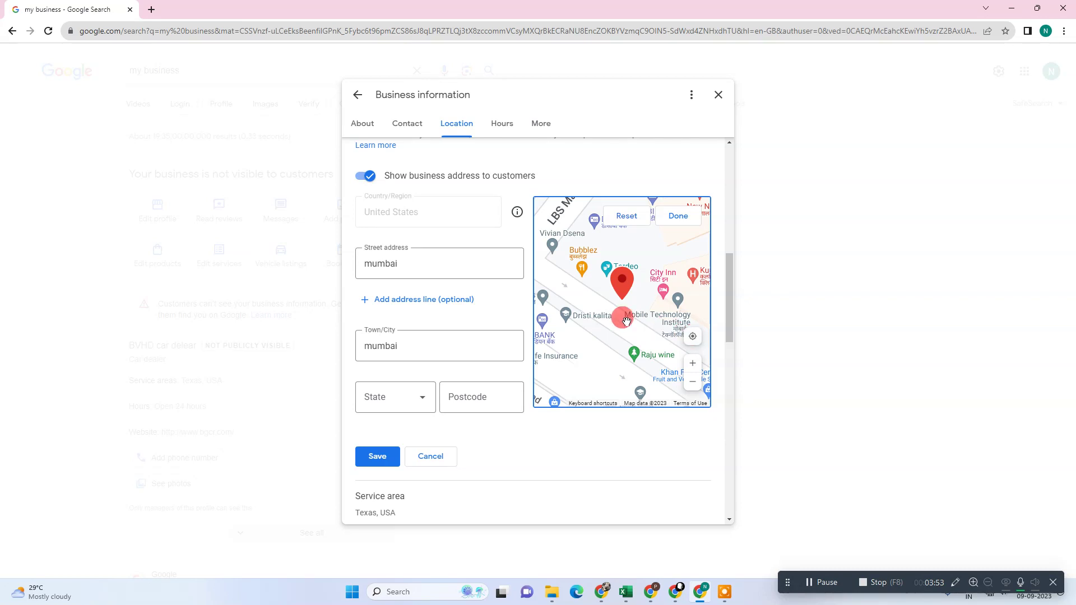
drag(615, 309, 607, 316)
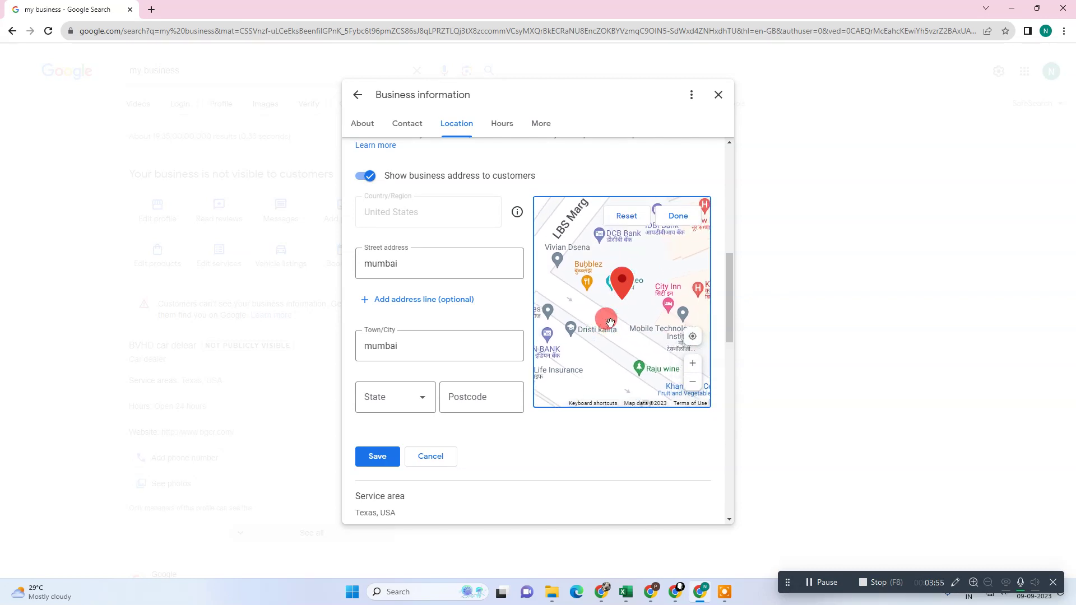
click(679, 340)
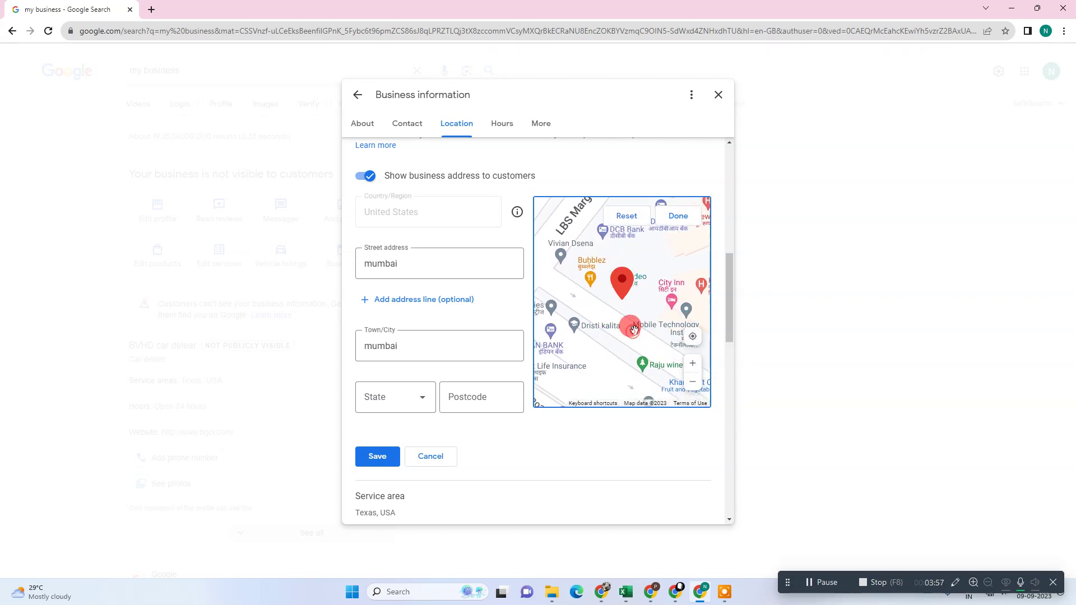
click(640, 306)
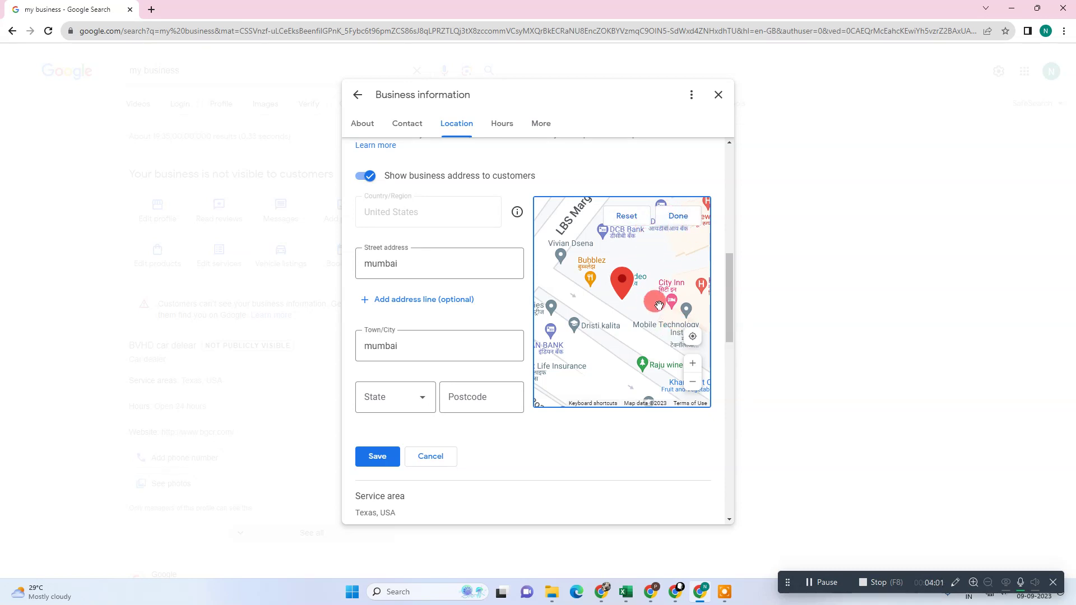
mouse_move(644, 305)
mouse_down()
mouse_move(653, 300)
mouse_move(637, 318)
mouse_up()
click(678, 218)
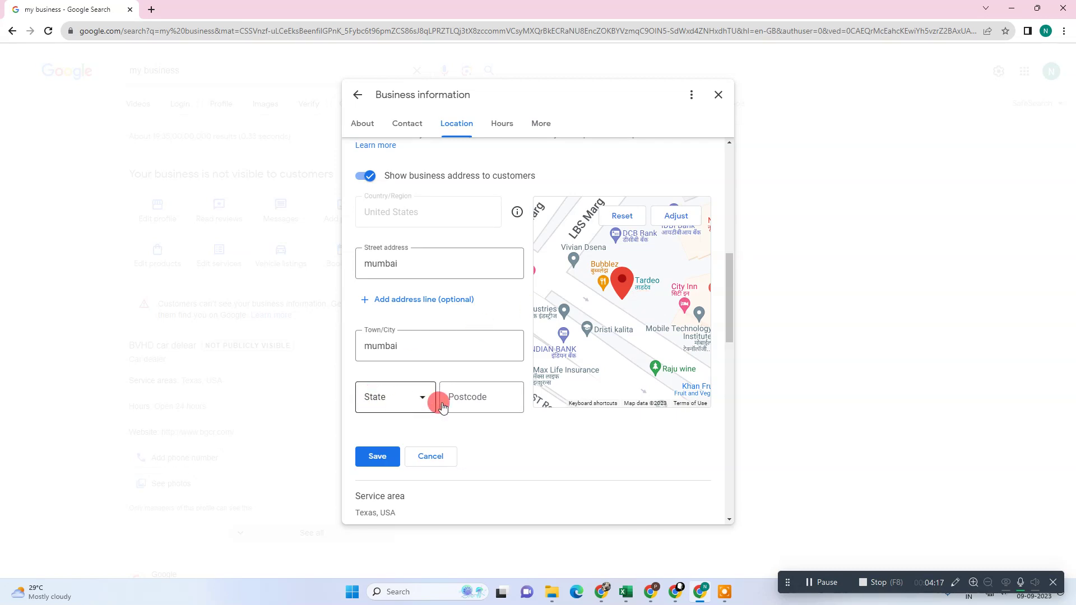
Try saving the address with Arkansas as state and postcode 400058, hitting validation errors.
click(378, 457)
scroll(475, 419, down, 3)
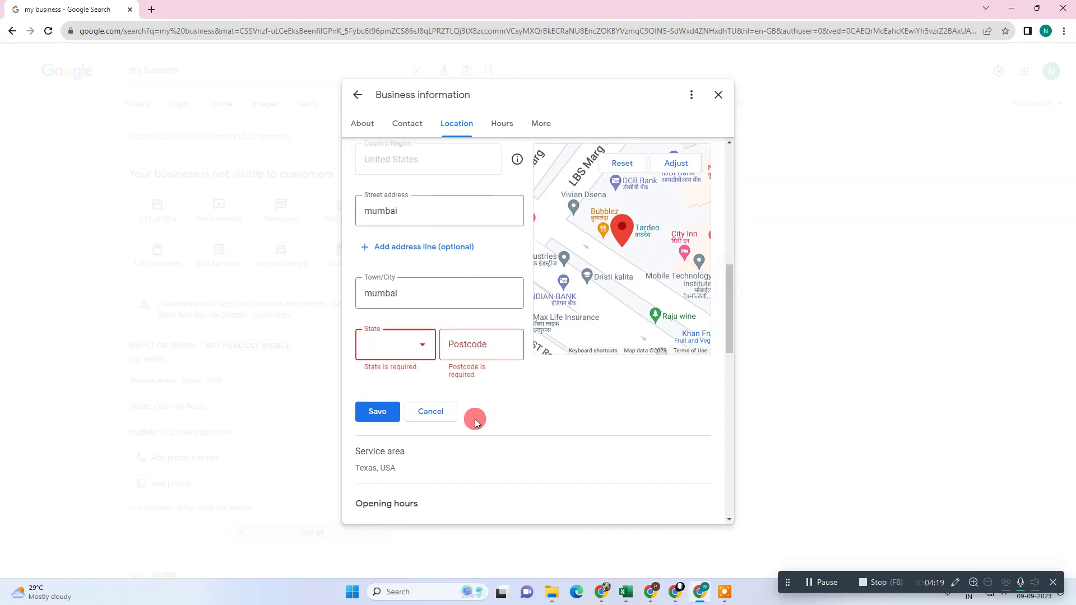
click(405, 296)
click(401, 363)
click(489, 238)
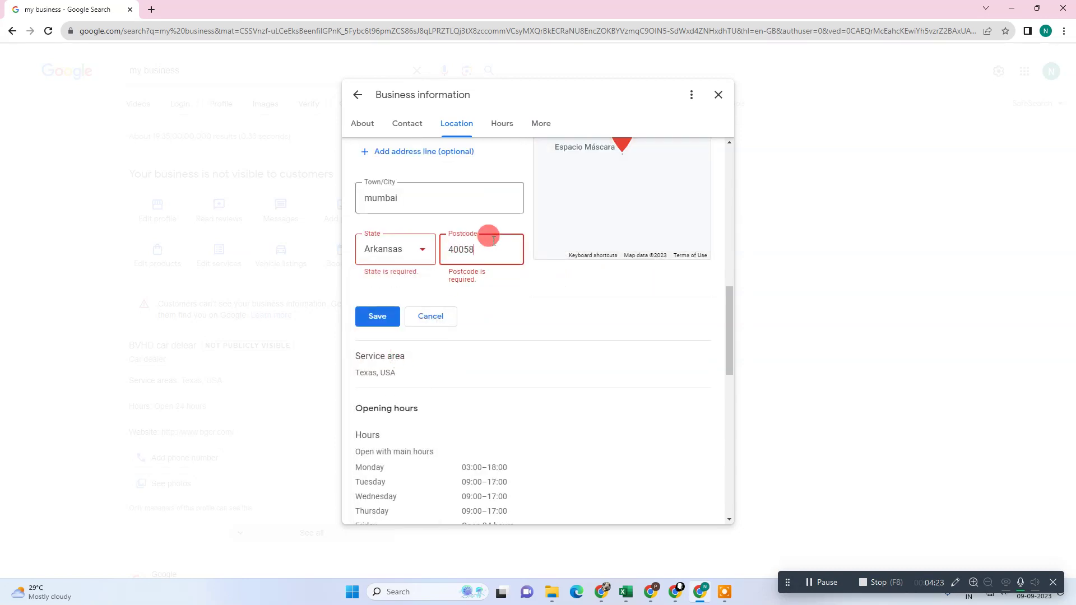
click(376, 315)
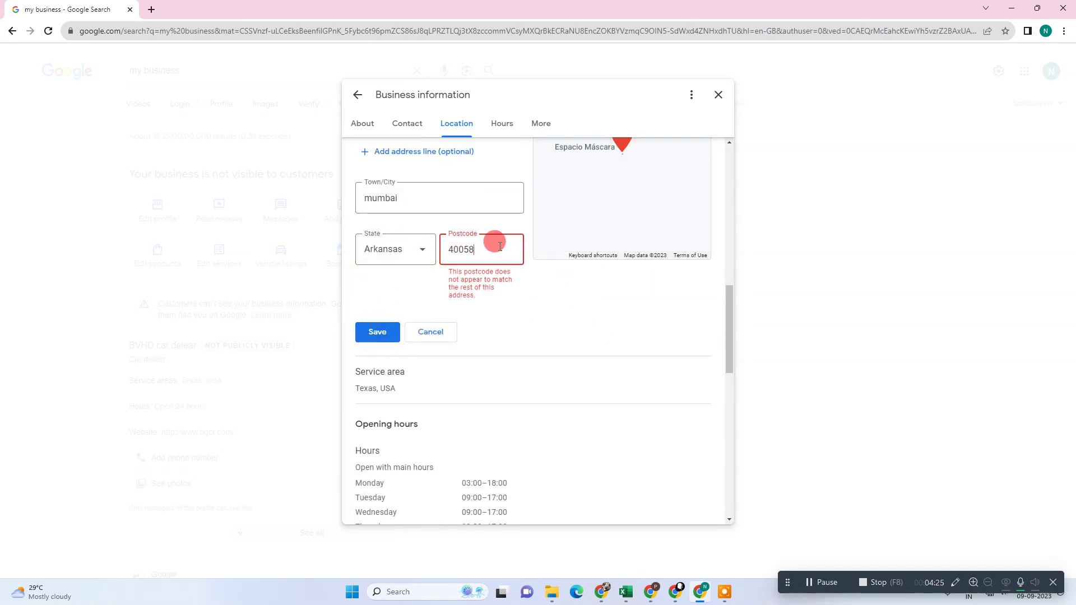
click(388, 335)
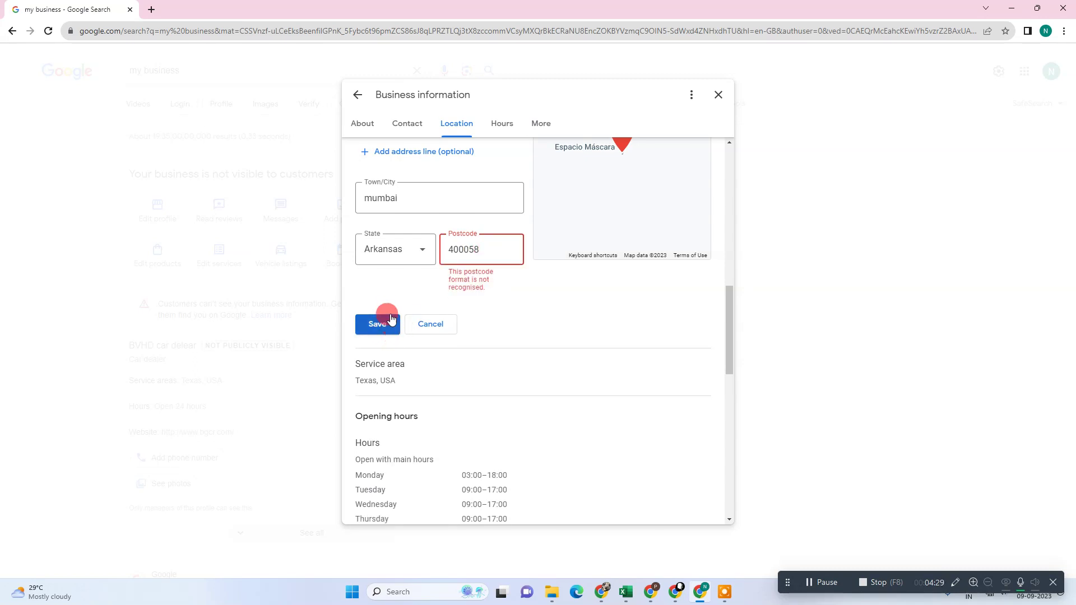
drag(477, 247, 228, 233)
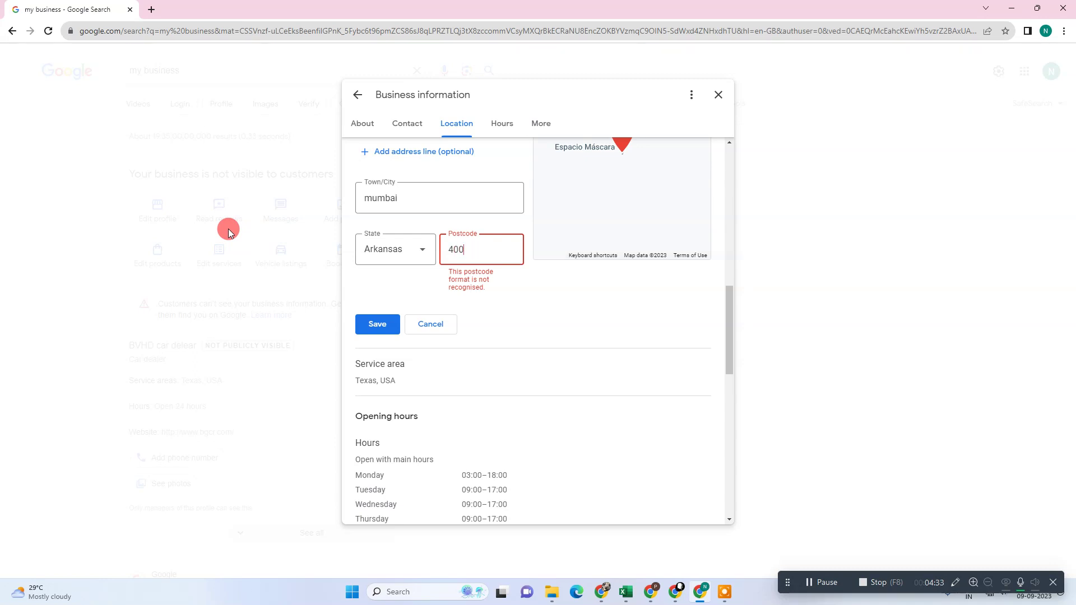
click(370, 314)
Hide the business address from customers and save the location as deliveries-only.
scroll(442, 289, up, 2)
scroll(442, 289, up, 2)
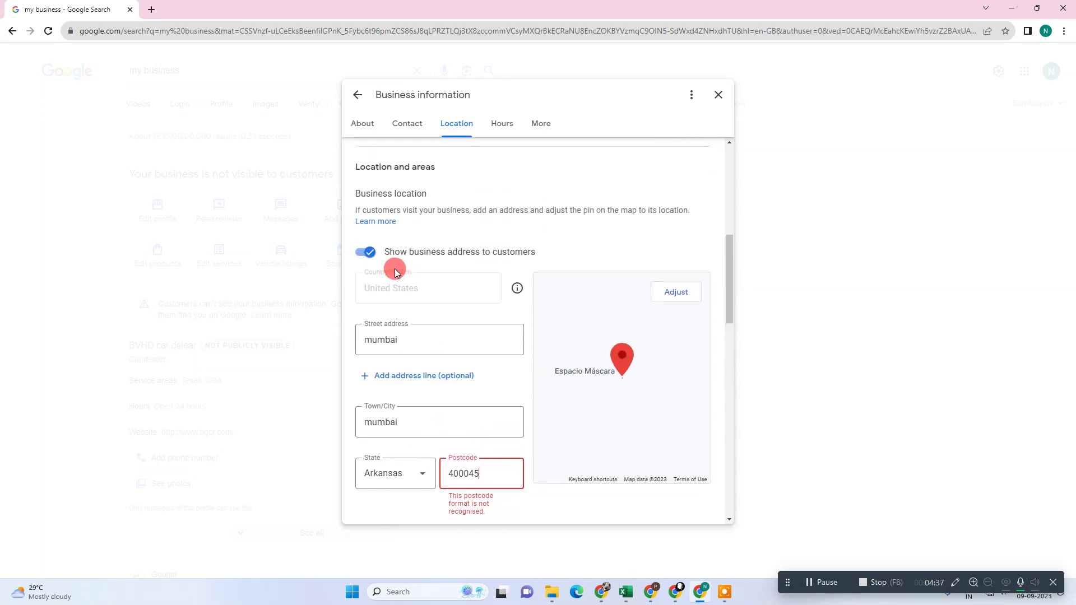
drag(494, 473, 307, 439)
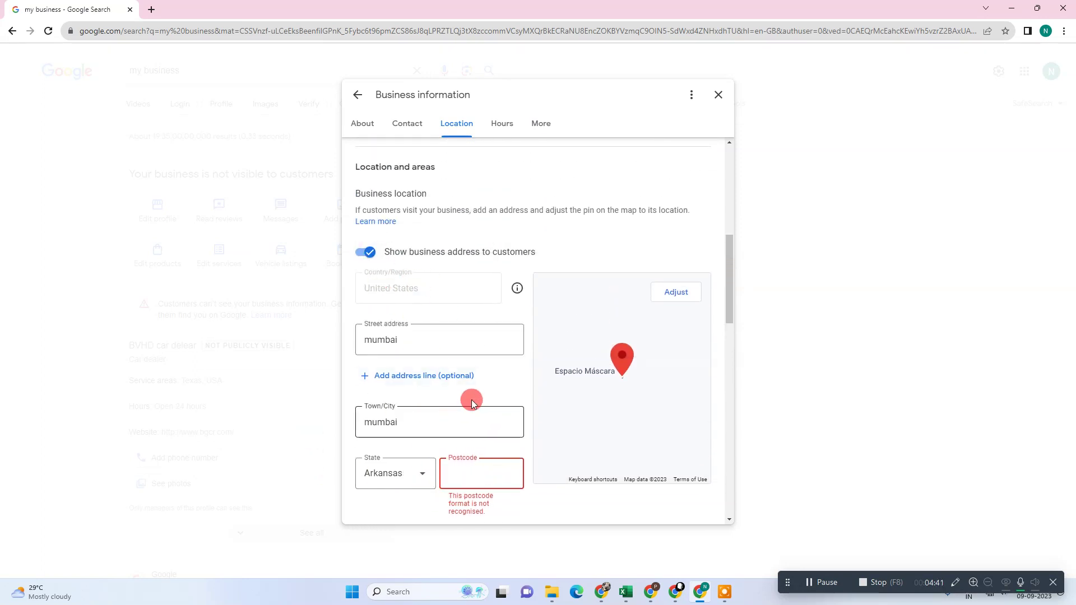
scroll(504, 392, down, 1)
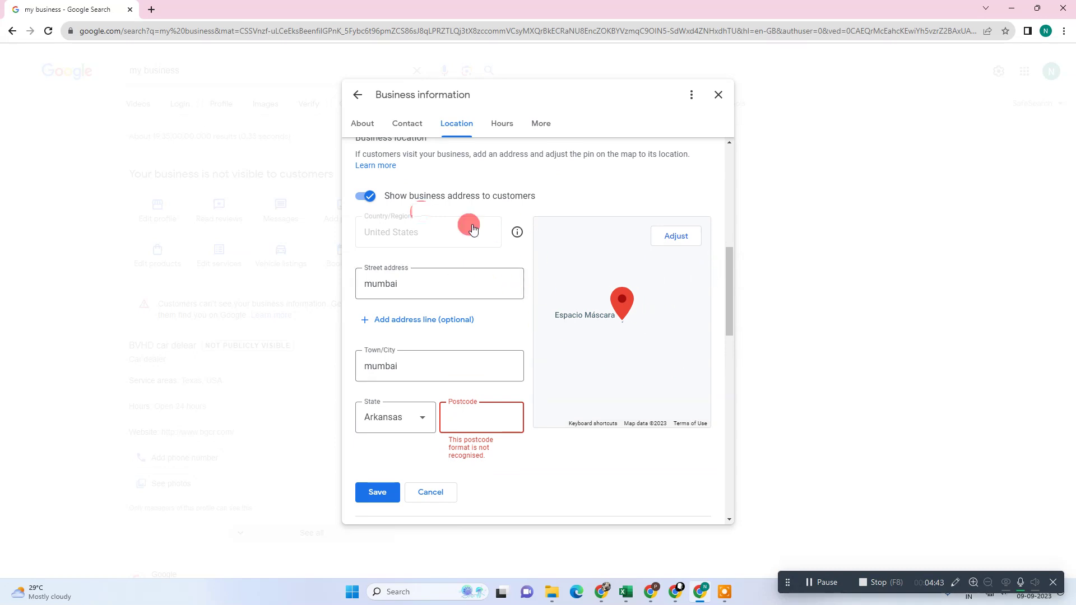
click(365, 196)
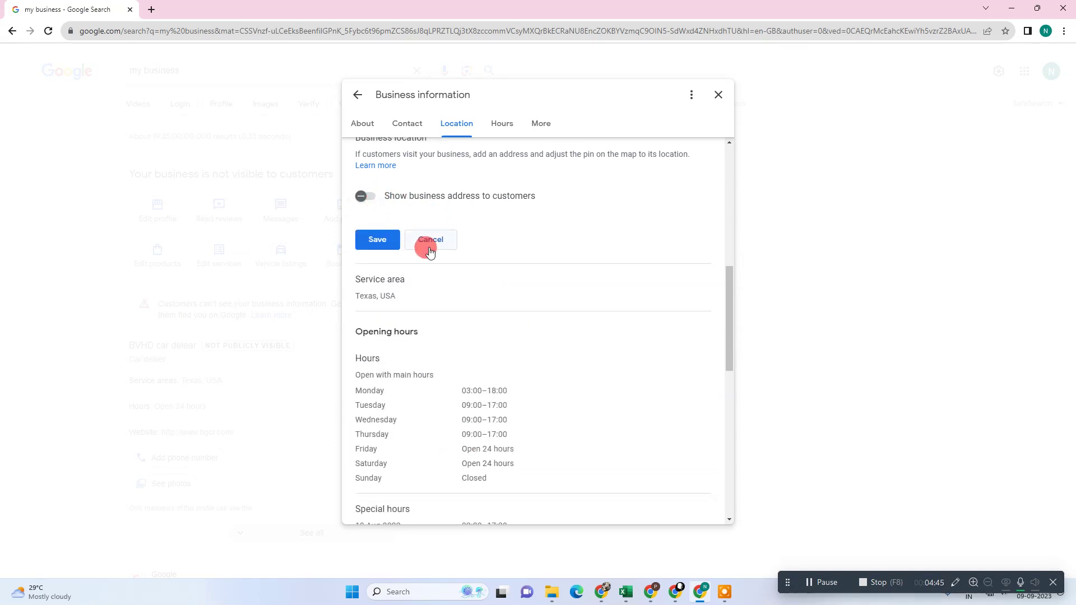
click(378, 239)
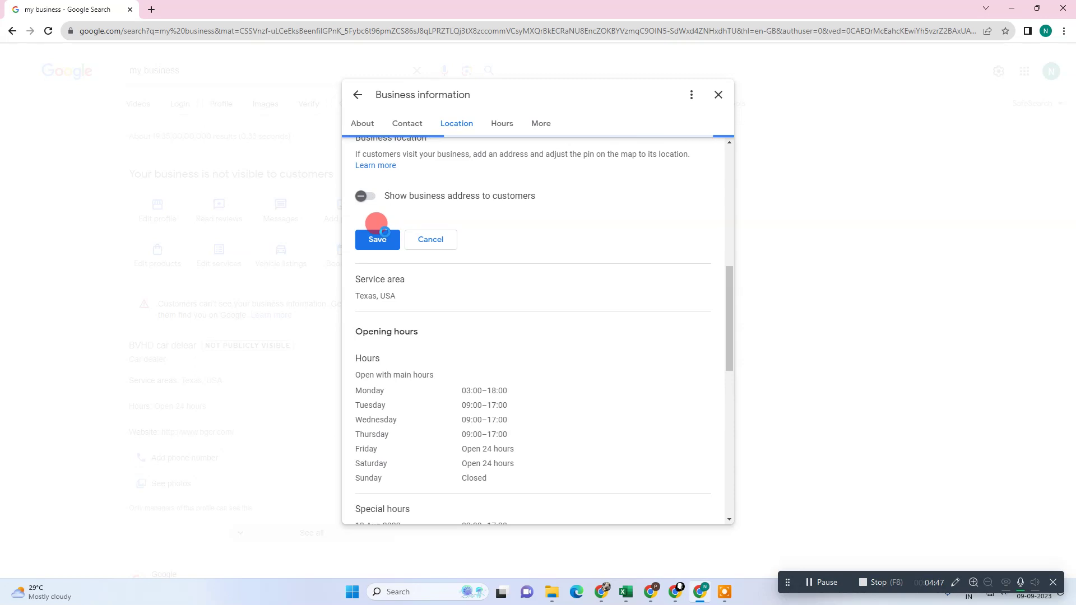
scroll(403, 281, down, 1)
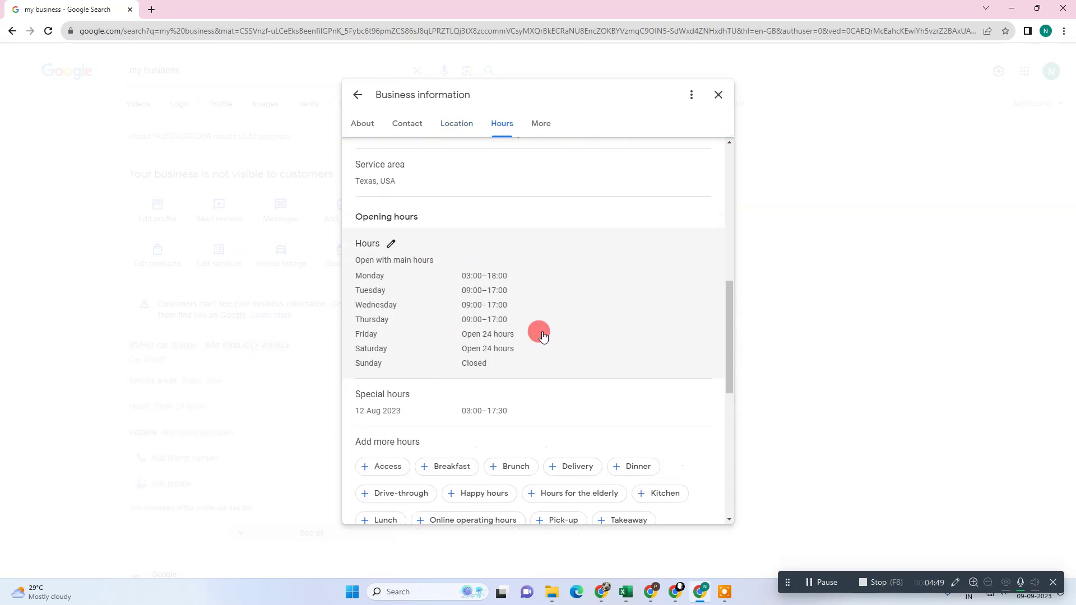
scroll(426, 392, up, 4)
scroll(480, 443, up, 6)
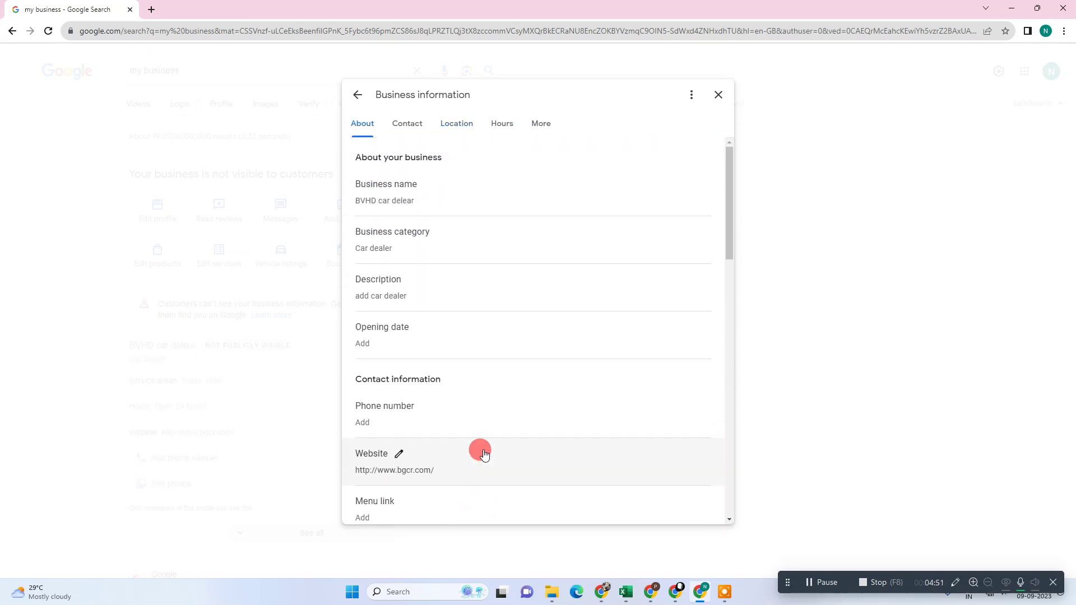
scroll(524, 303, down, 1)
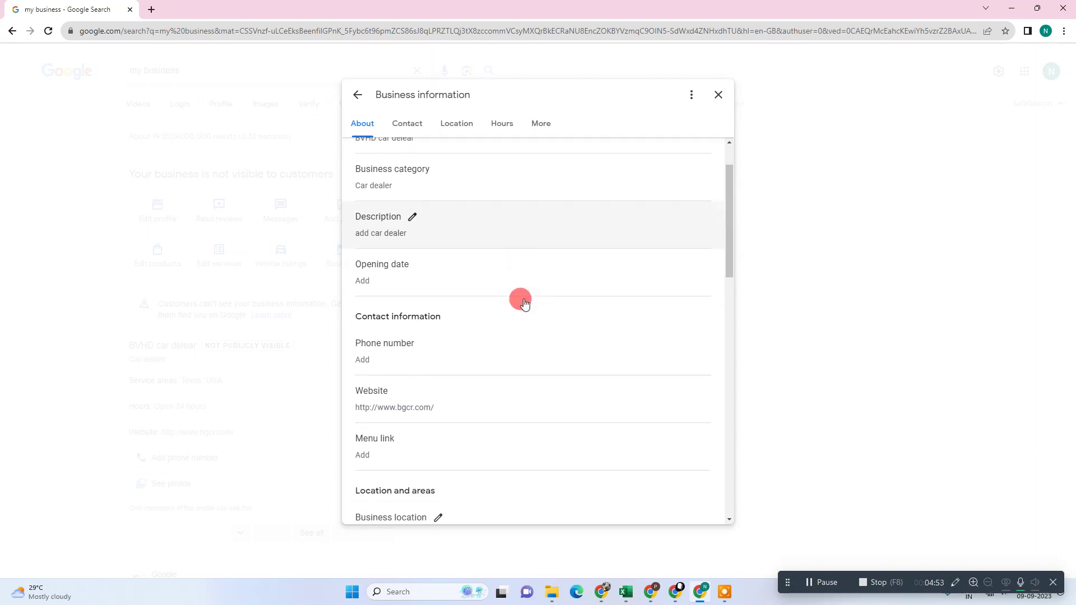
scroll(523, 303, down, 2)
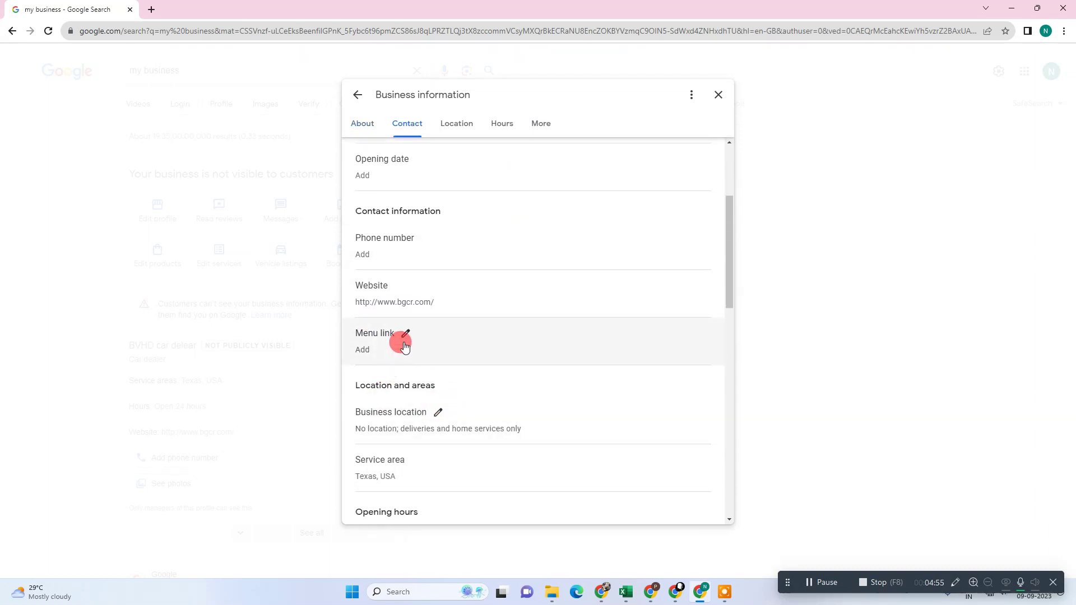
scroll(403, 346, up, 1)
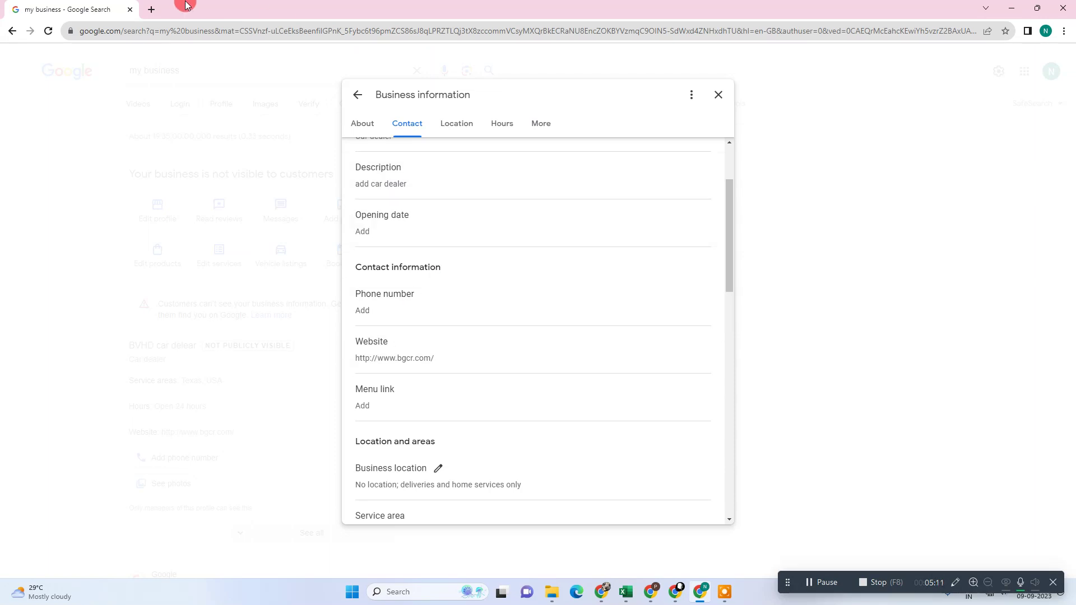
Search the quoted phone number in a new tab, then close that tab.
click(150, 10)
text(")
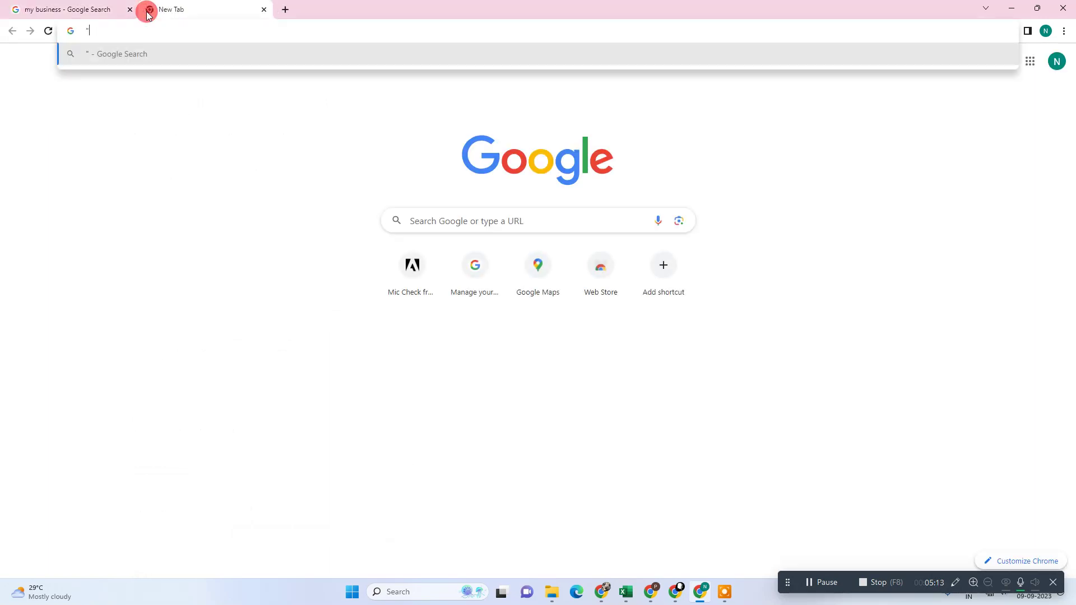
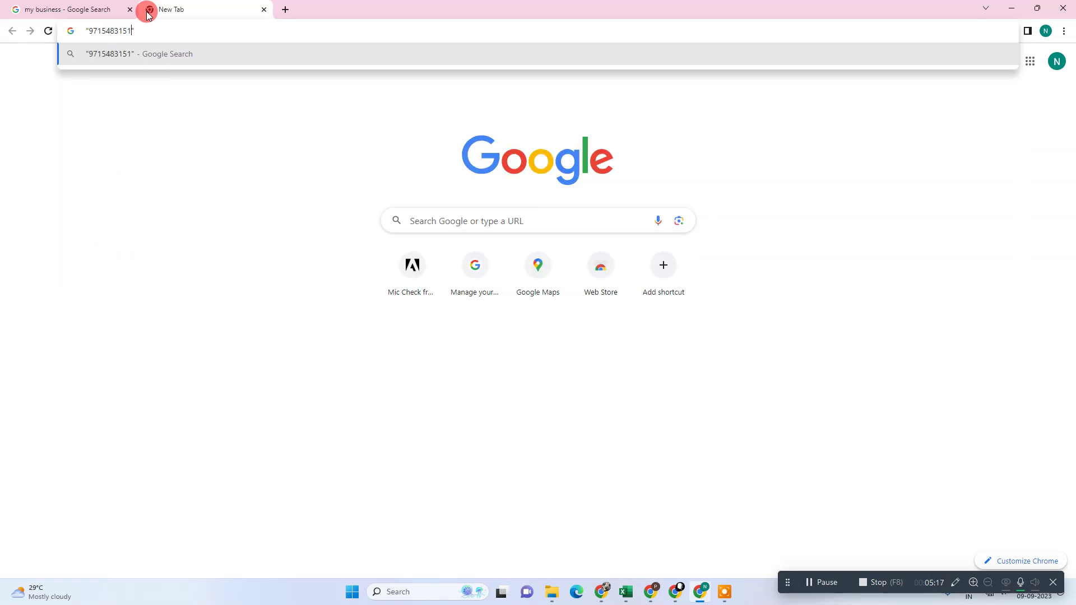
key(Return)
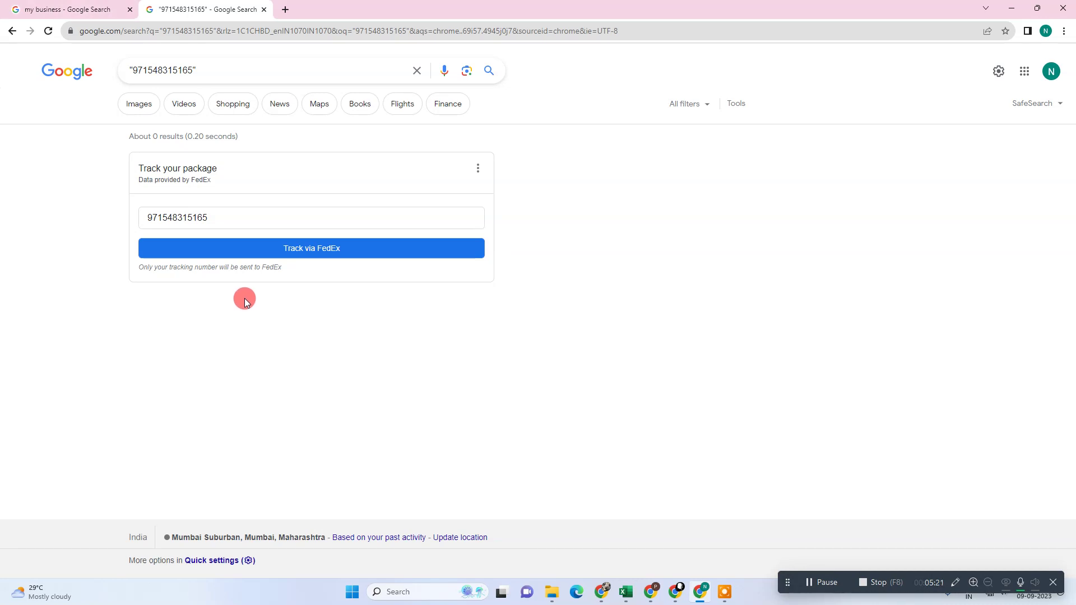
click(265, 11)
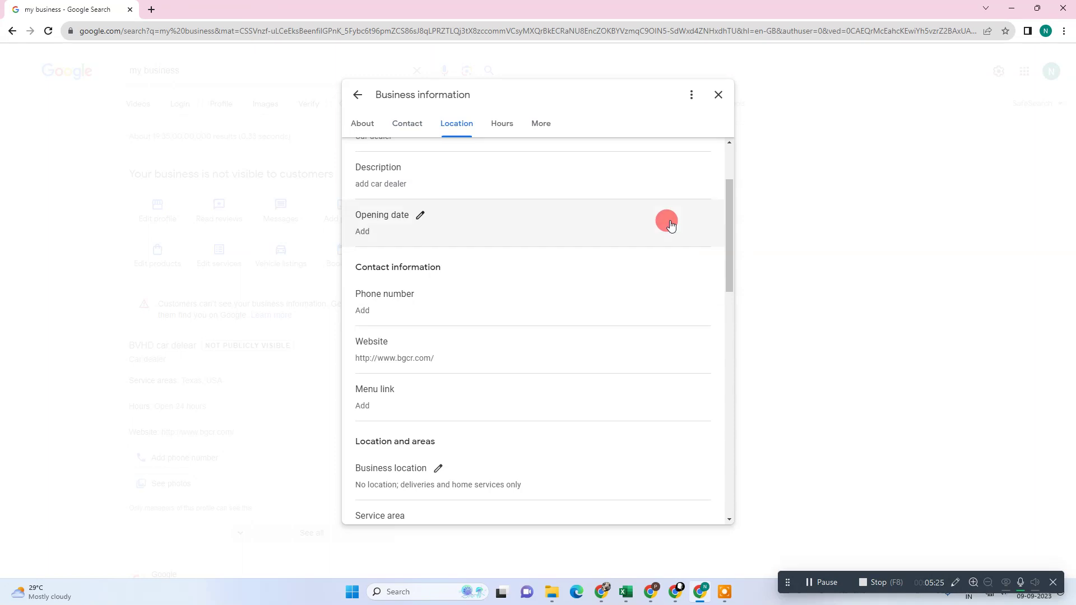
Review the Business information dialog, jump to Location and Hours, then close it.
scroll(521, 359, up, 2)
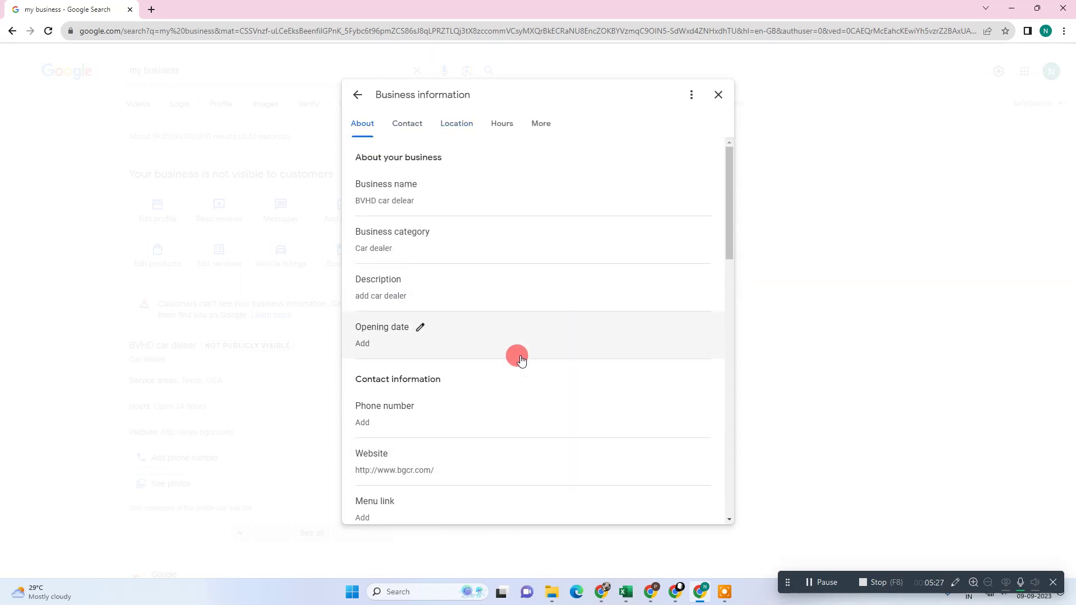
scroll(464, 337, down, 4)
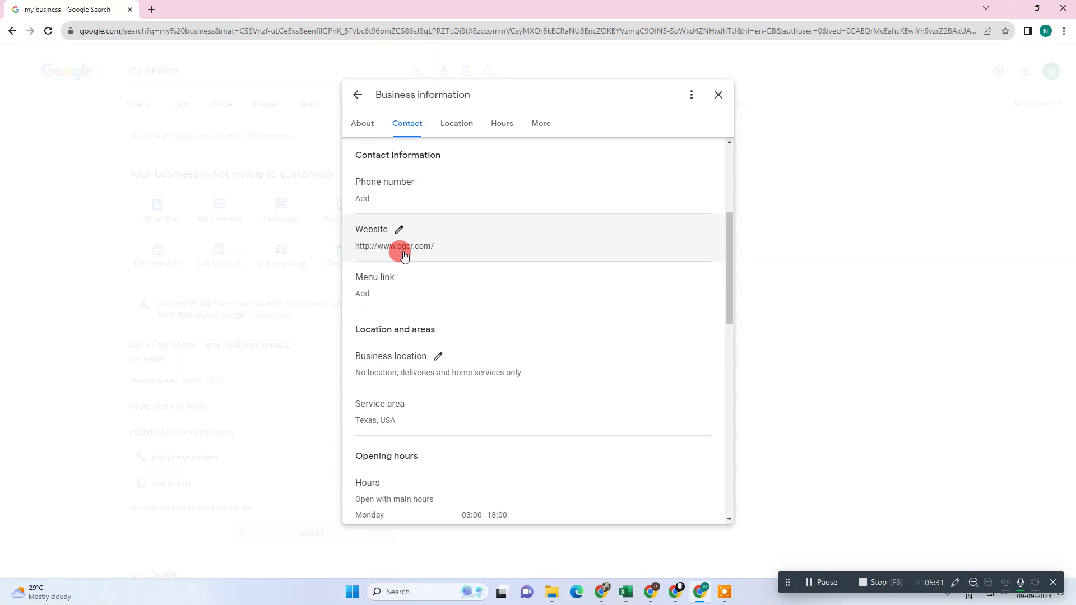
scroll(403, 255, up, 4)
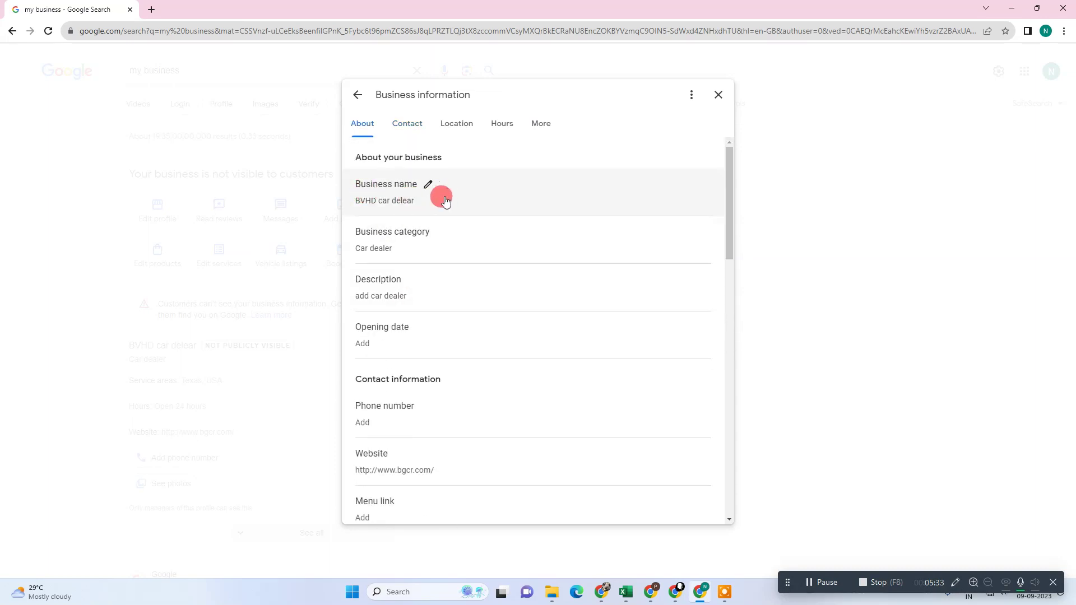
scroll(511, 319, down, 10)
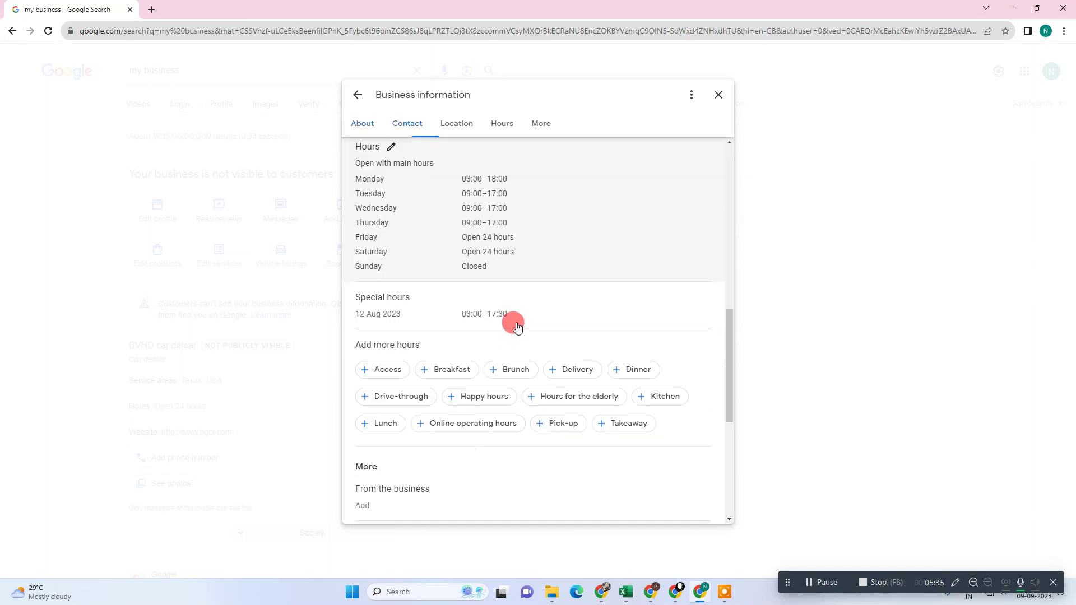
scroll(559, 334, up, 2)
scroll(560, 334, down, 4)
scroll(559, 335, up, 6)
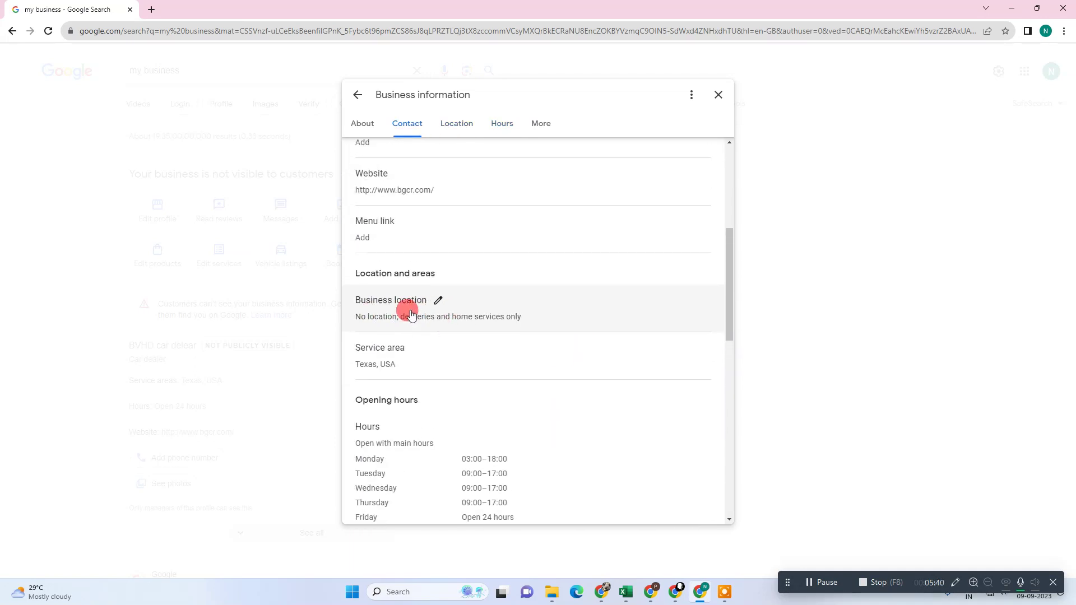
click(465, 124)
click(500, 124)
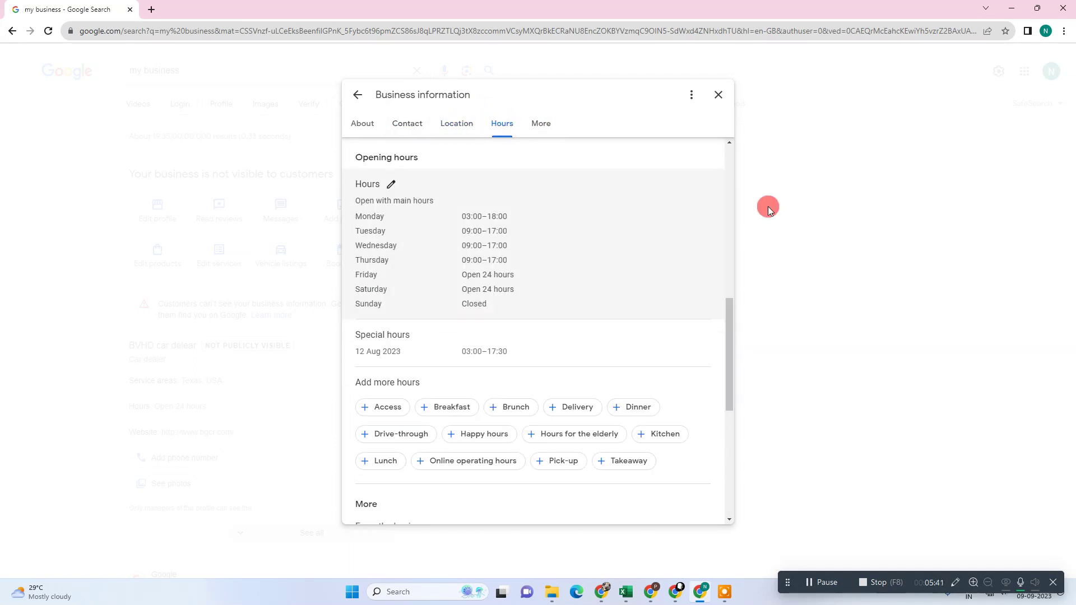
click(716, 95)
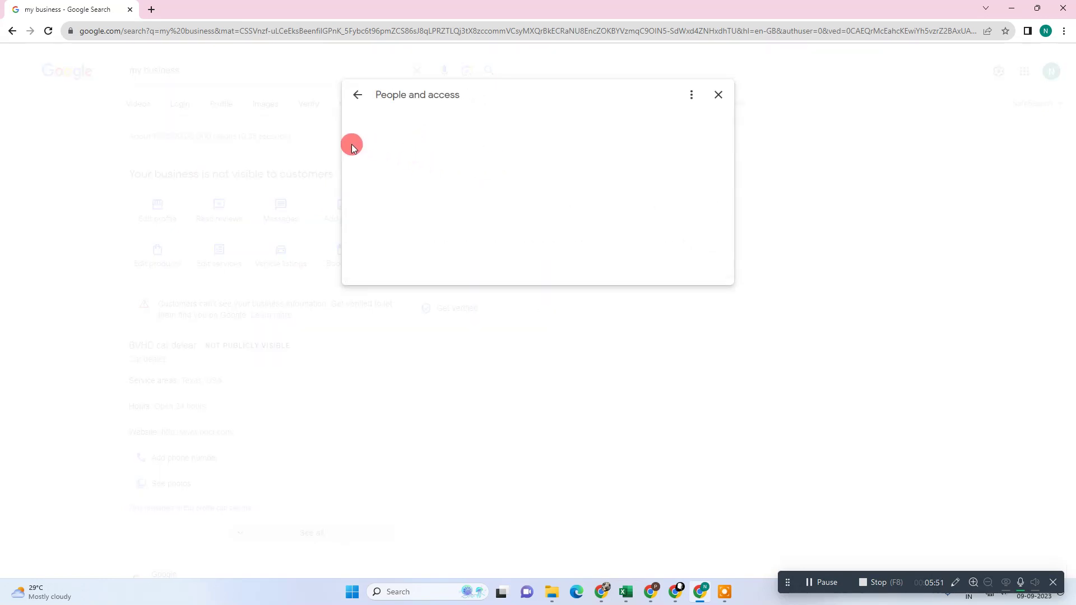
Start adding a person, back out, and close the People and access panel.
click(365, 152)
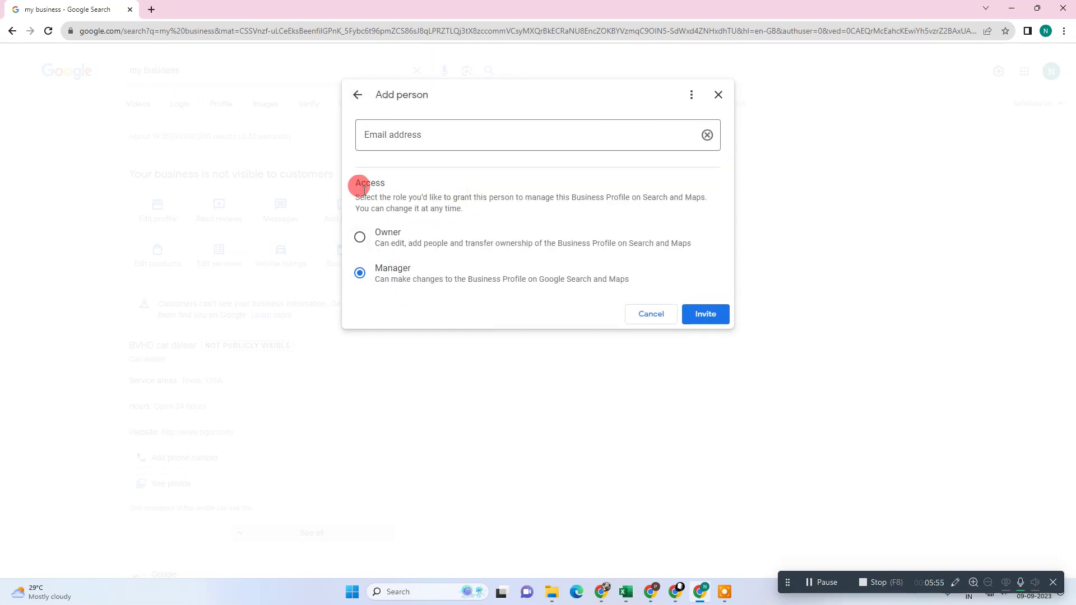
click(356, 97)
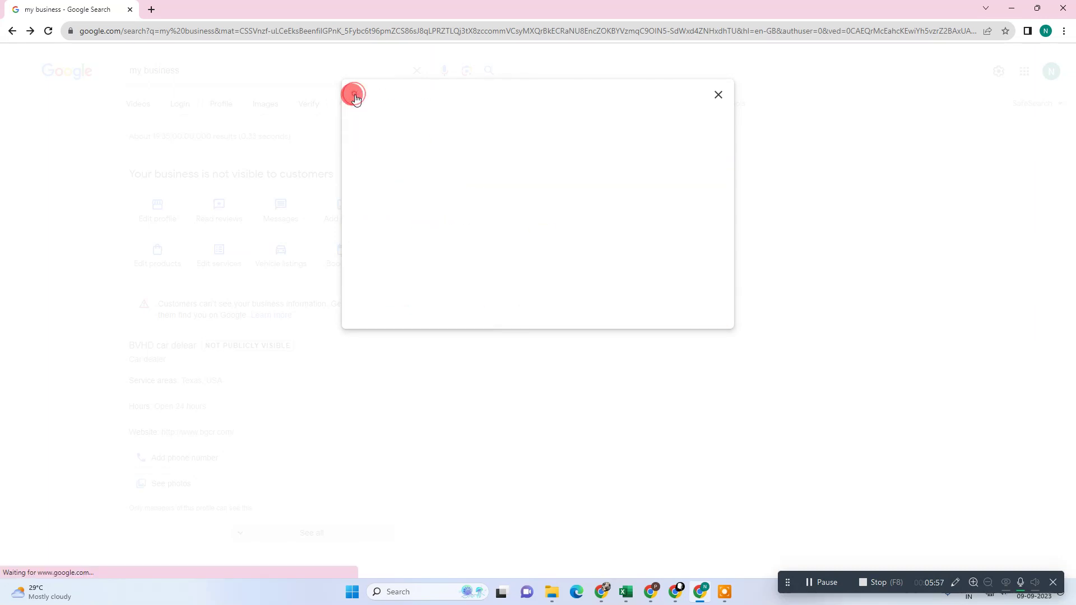
click(731, 94)
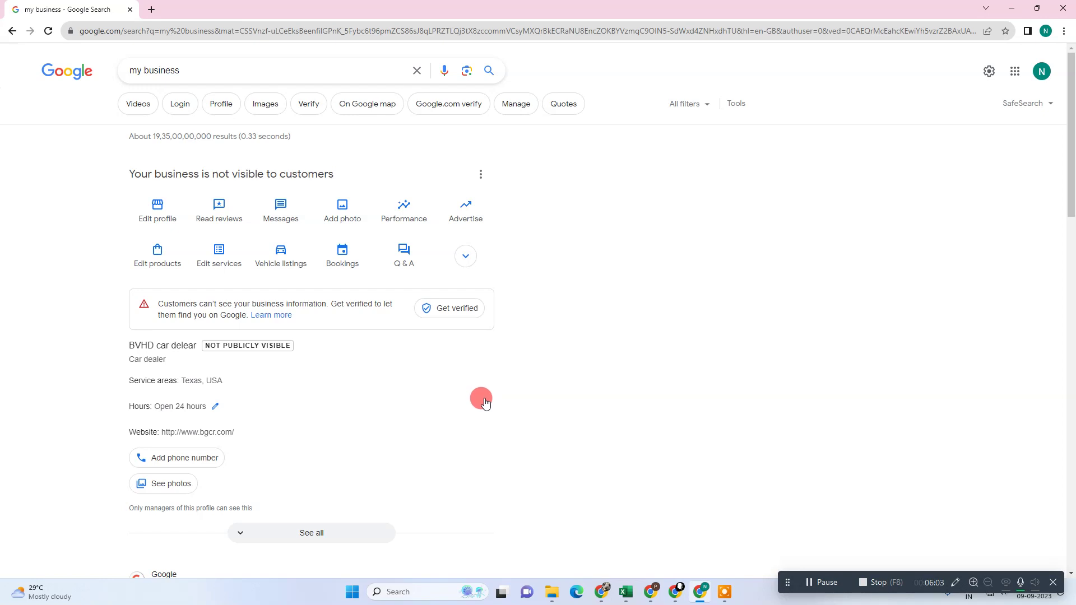
Expand the profile actions, then open and dismiss the options menu and Add photo dialog.
click(467, 258)
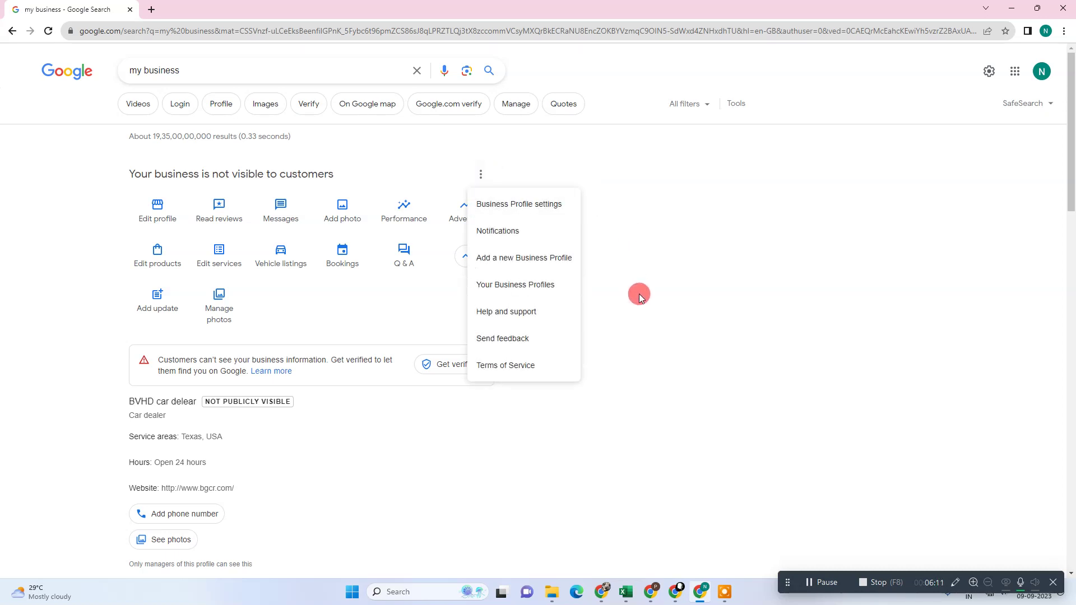
click(645, 205)
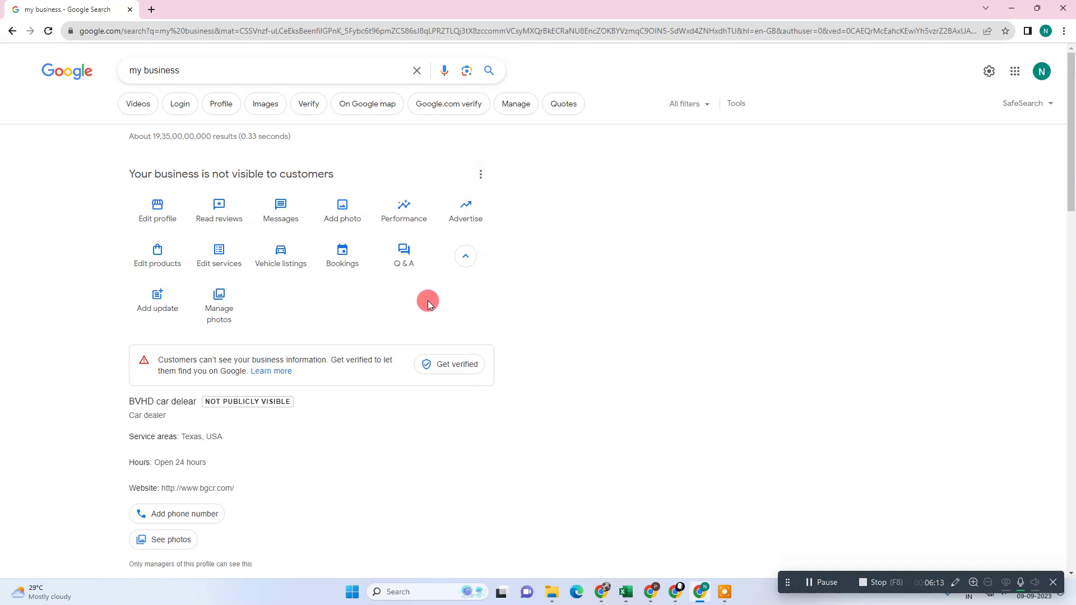
click(480, 174)
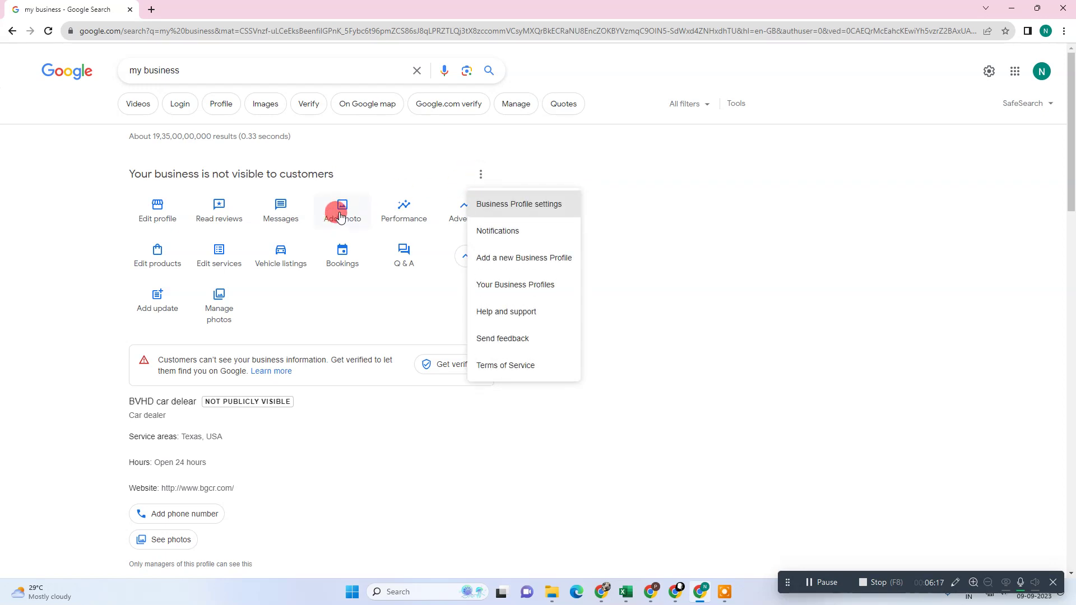
click(734, 233)
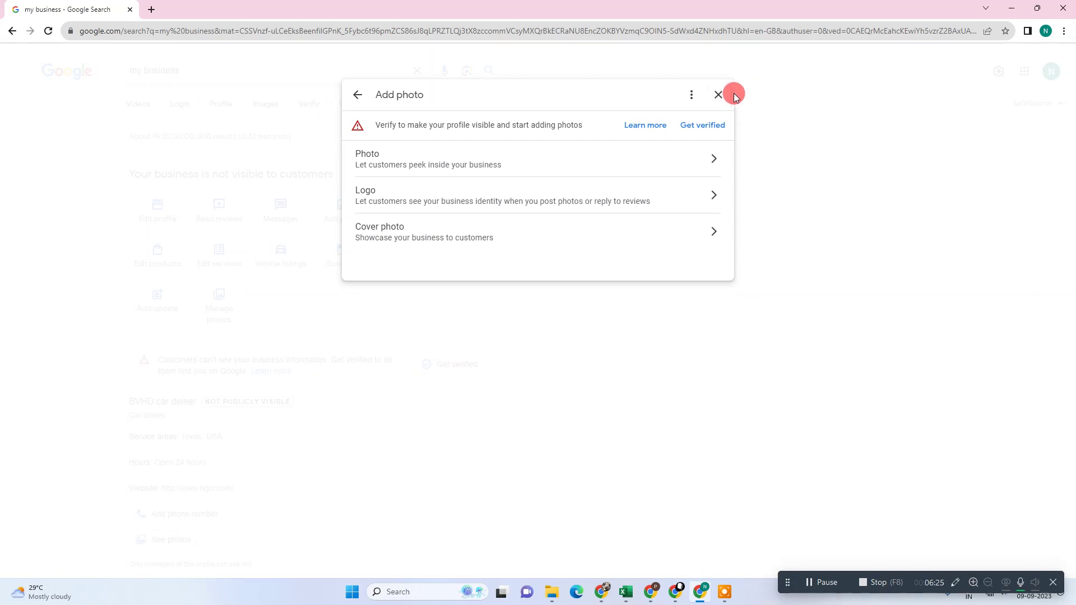
click(723, 96)
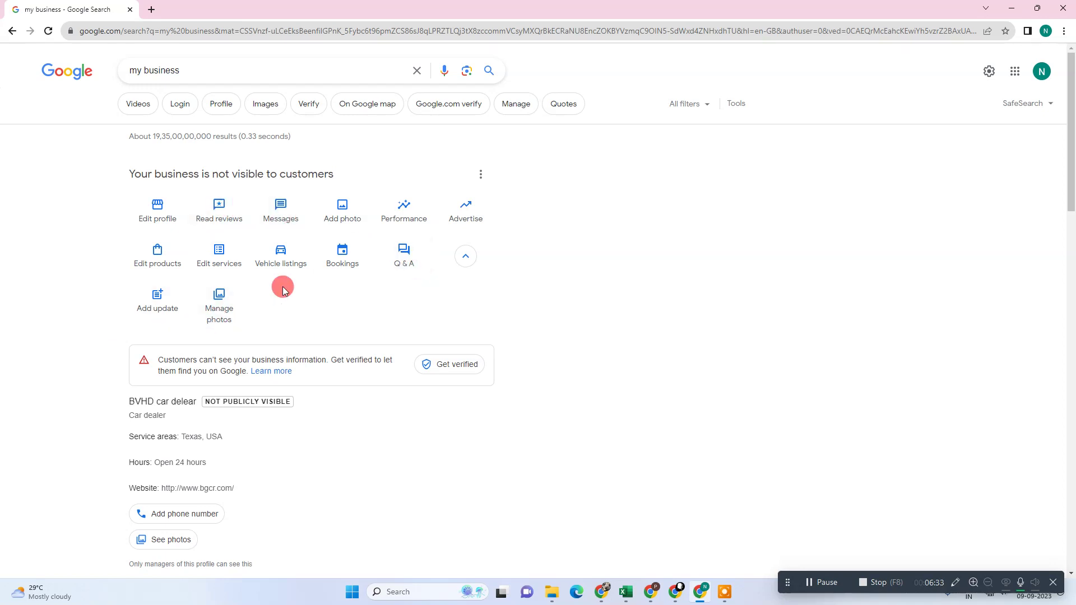
Open the Contact Us form and choose jahrkl car dealer as the business.
scroll(623, 341, down, 4)
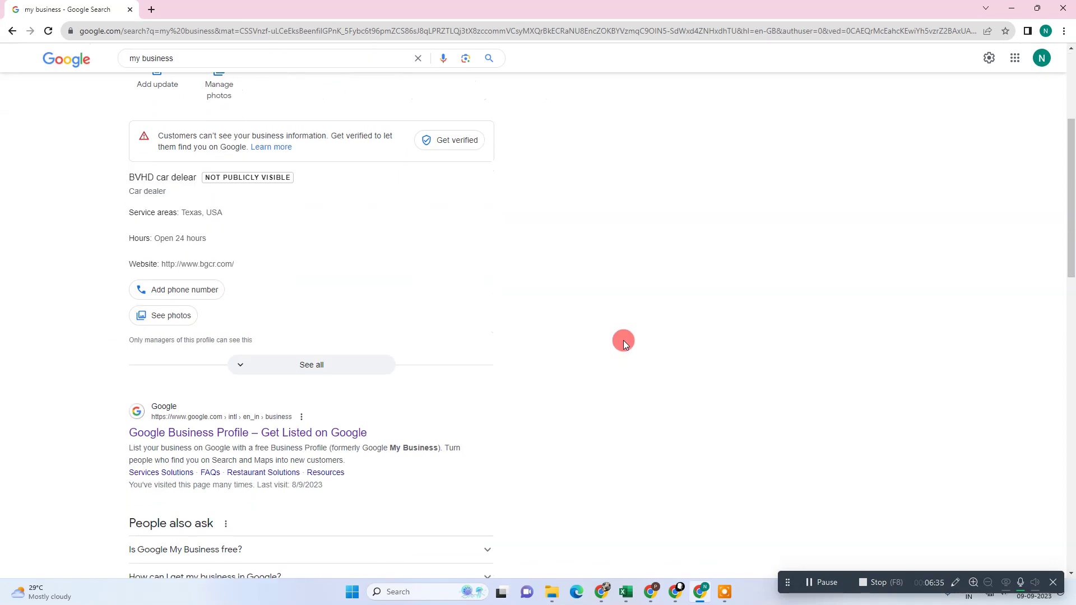
scroll(623, 341, up, 4)
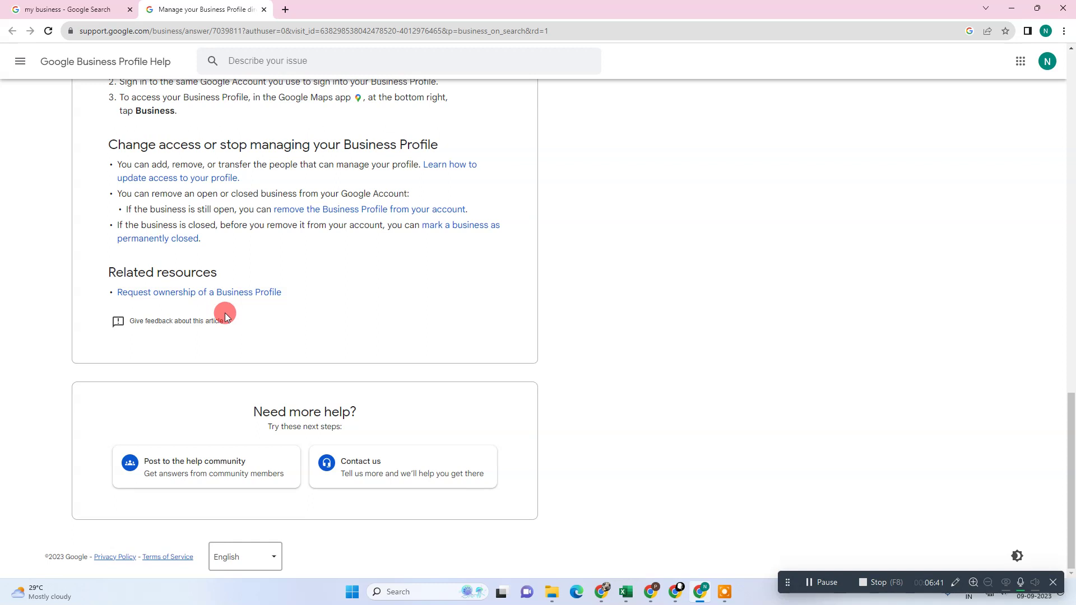
click(377, 464)
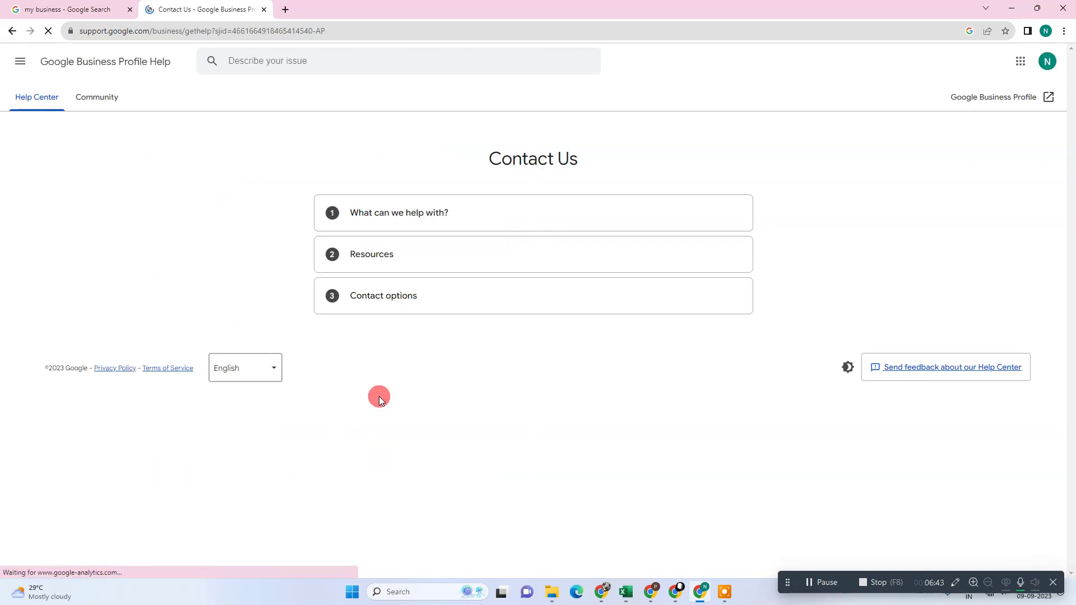
click(422, 312)
click(413, 355)
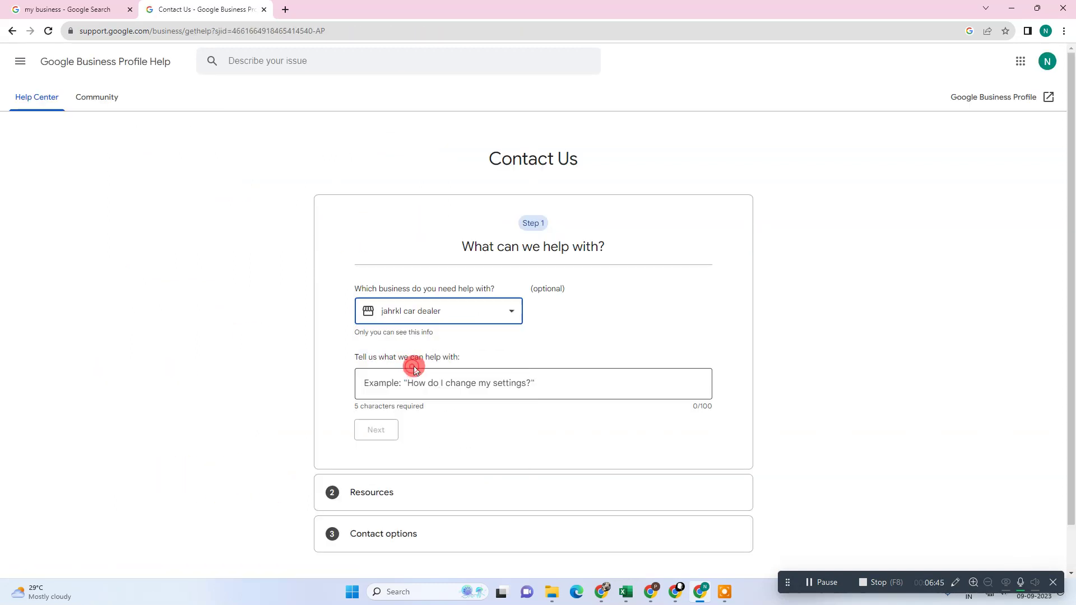
Describe the issue as "business still not show on google after verification".
scroll(425, 363, down, 1)
click(408, 326)
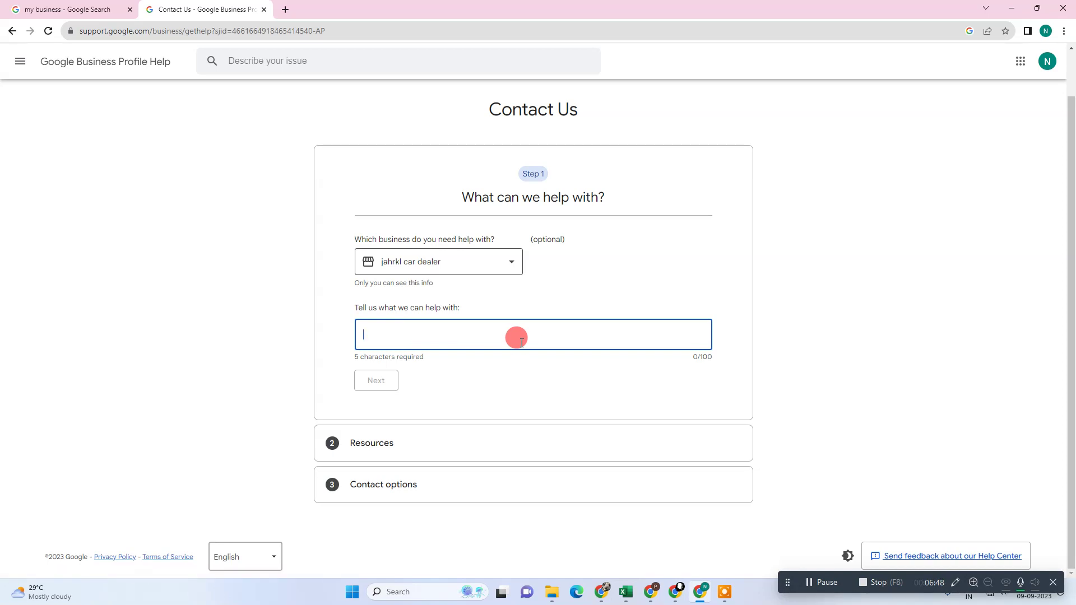
text(bu s)
key(BackSpace)
text(in)
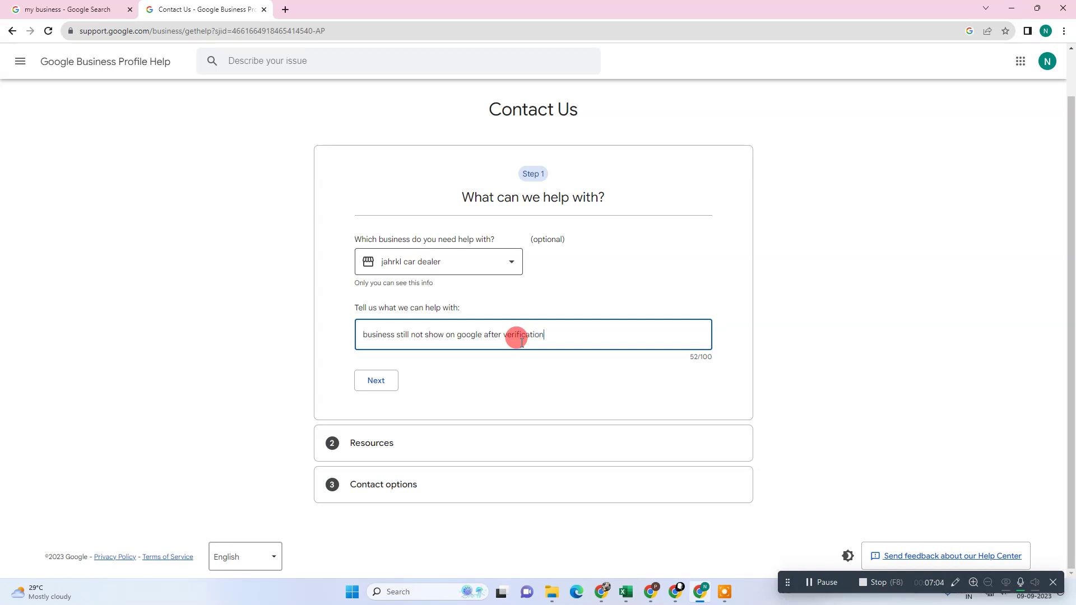
Confirm the description and pick 'Fix verification error message' as the issue.
click(381, 380)
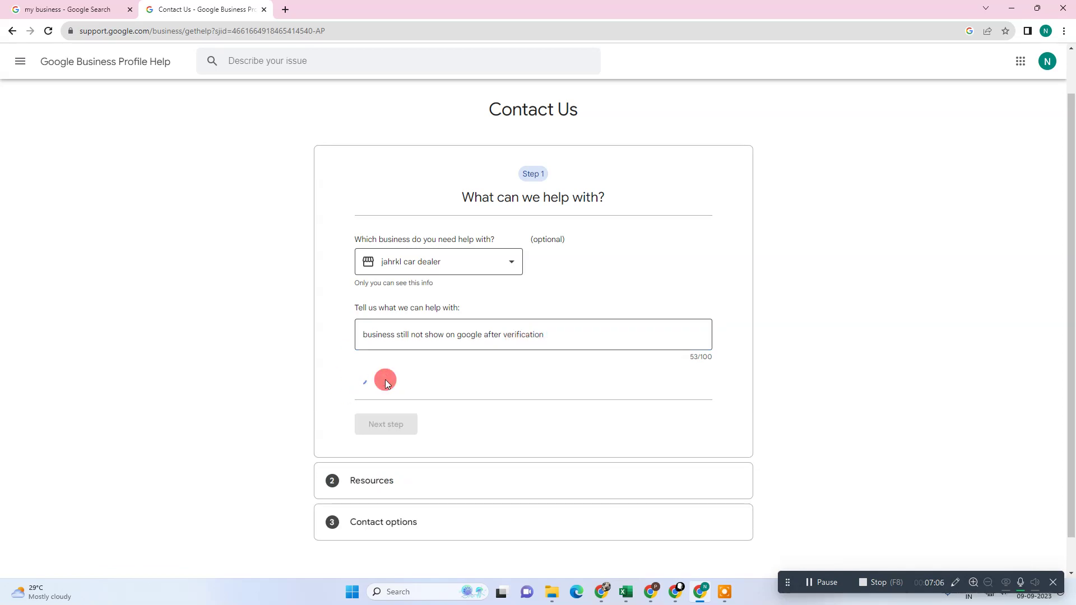
click(447, 370)
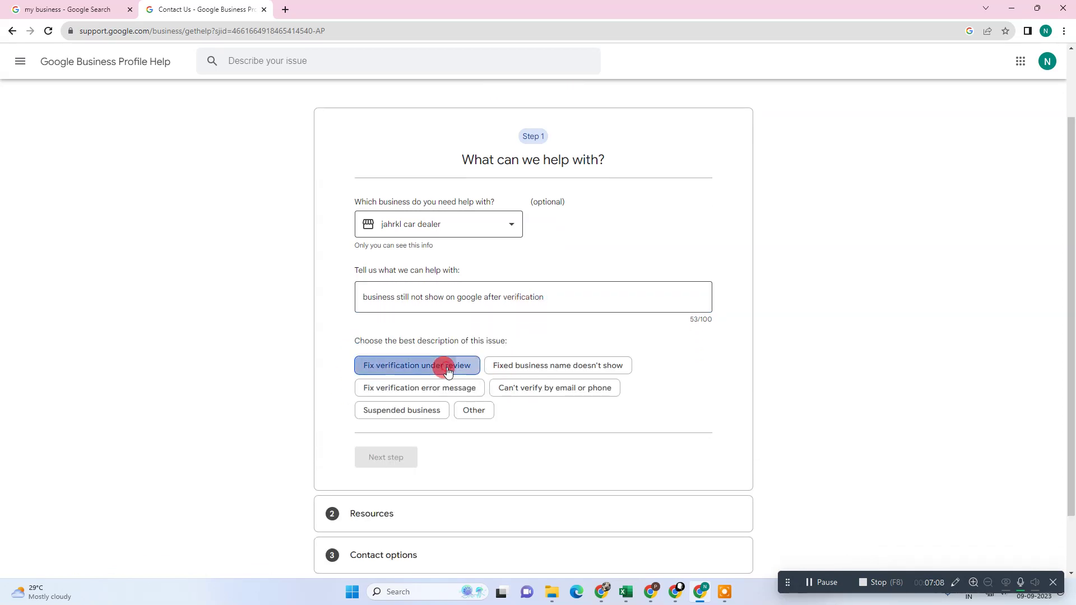
click(402, 388)
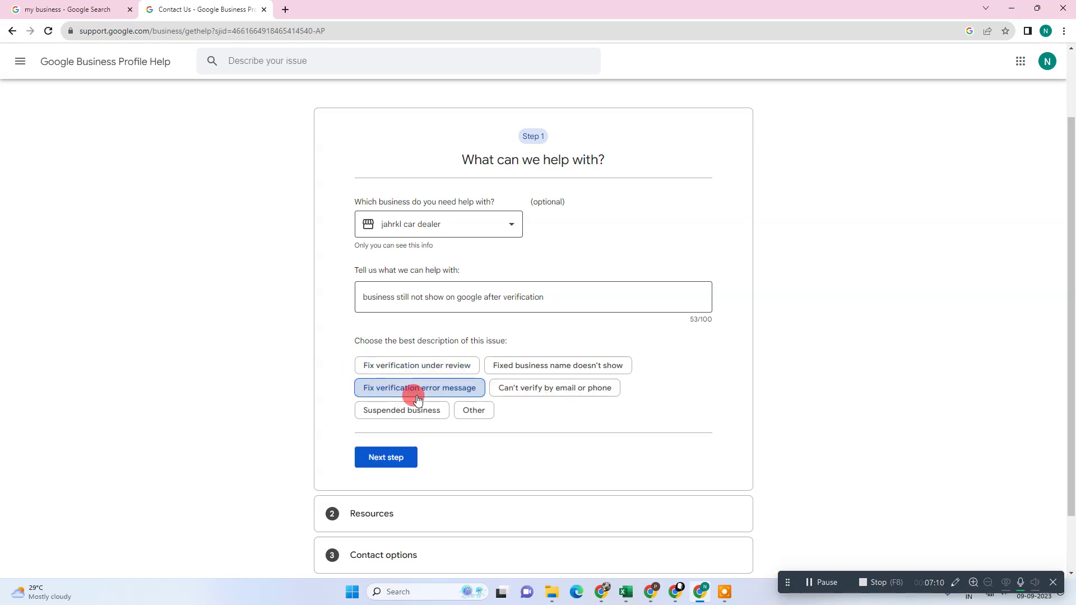
click(569, 366)
click(530, 387)
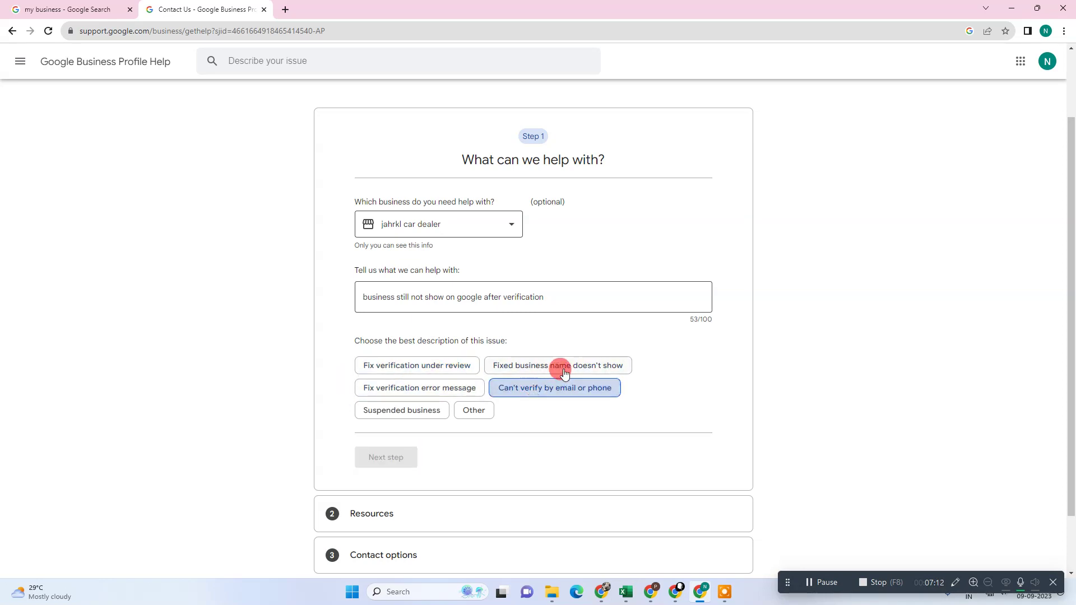
click(564, 370)
click(412, 367)
click(417, 388)
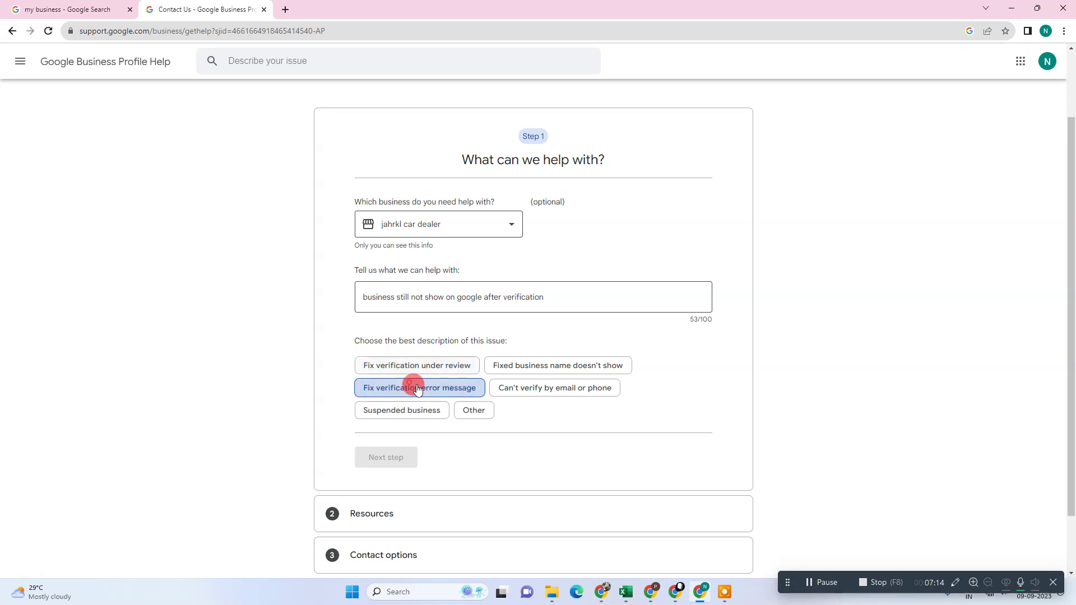
Move past the suggested help resources and choose email as the support contact option.
click(398, 457)
scroll(504, 426, down, 3)
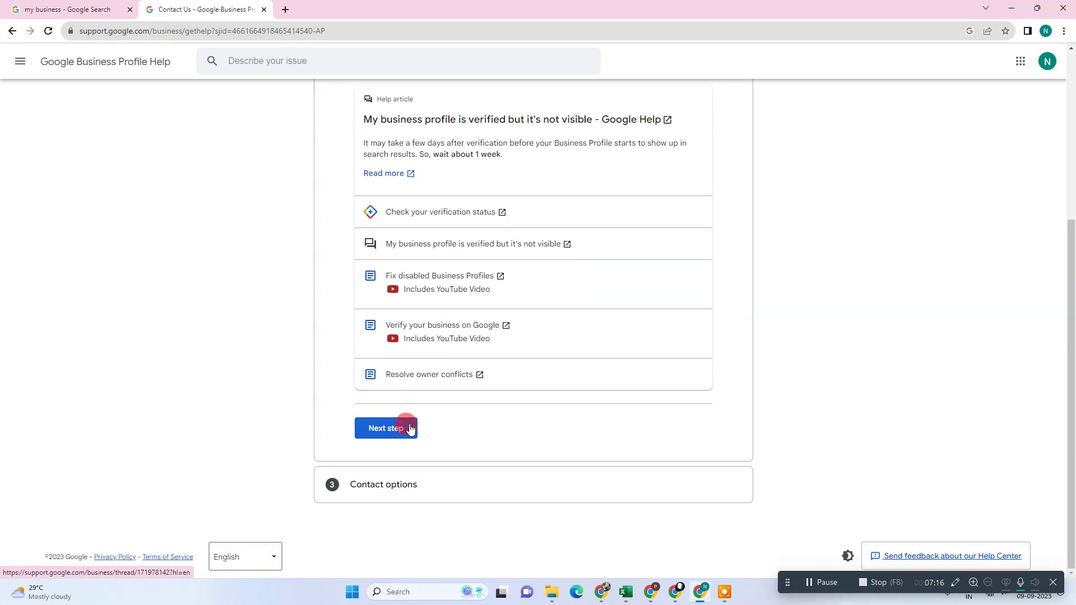
click(409, 429)
click(535, 423)
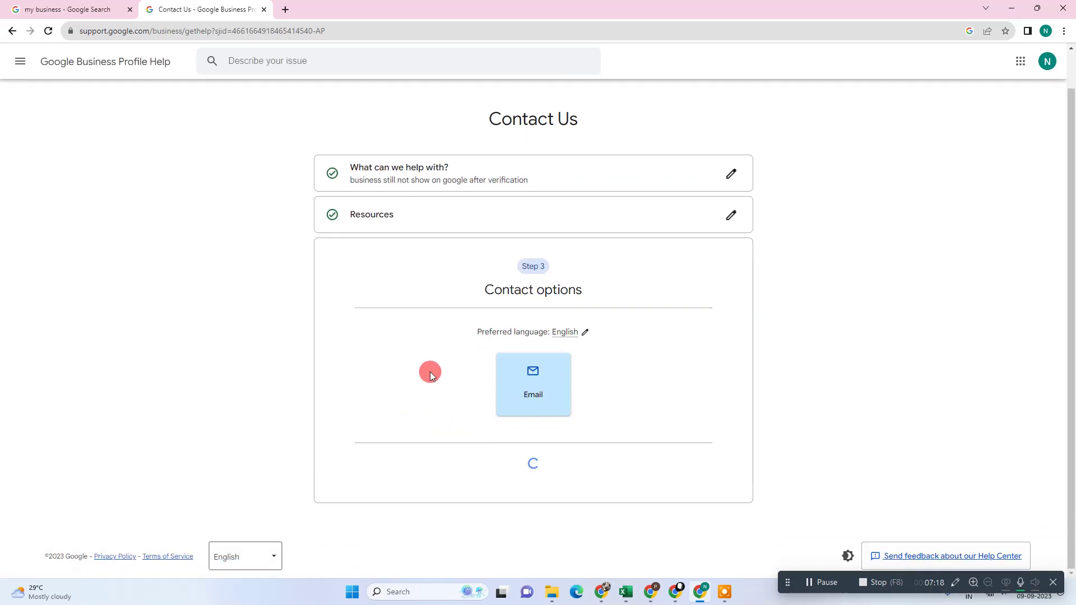
Answer 'This tool did not fix my issue', submit the request, then close Chrome to the desktop.
scroll(505, 381, down, 8)
click(405, 277)
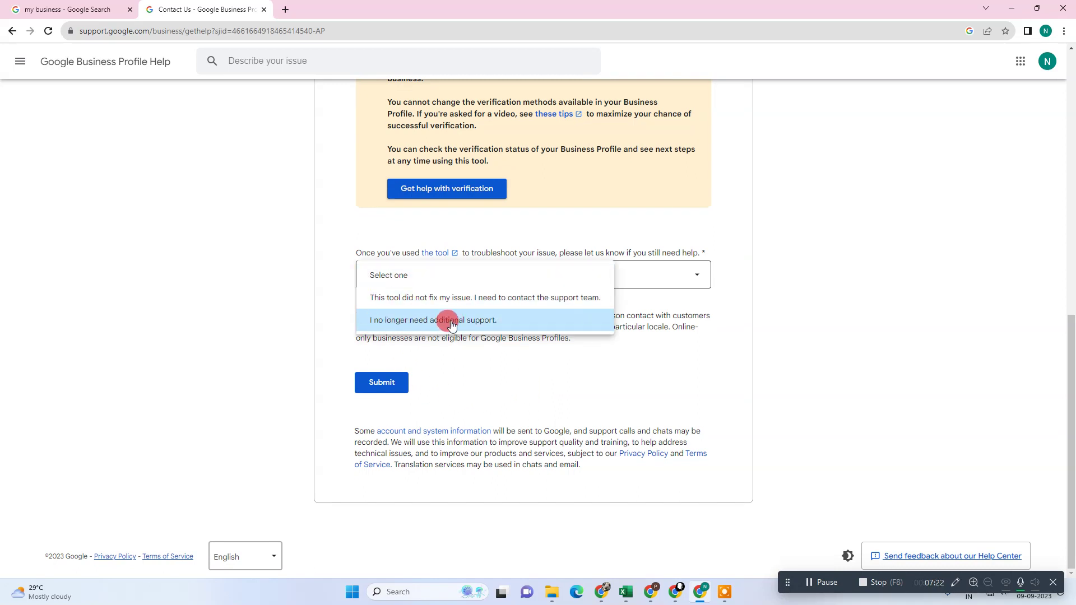
click(529, 301)
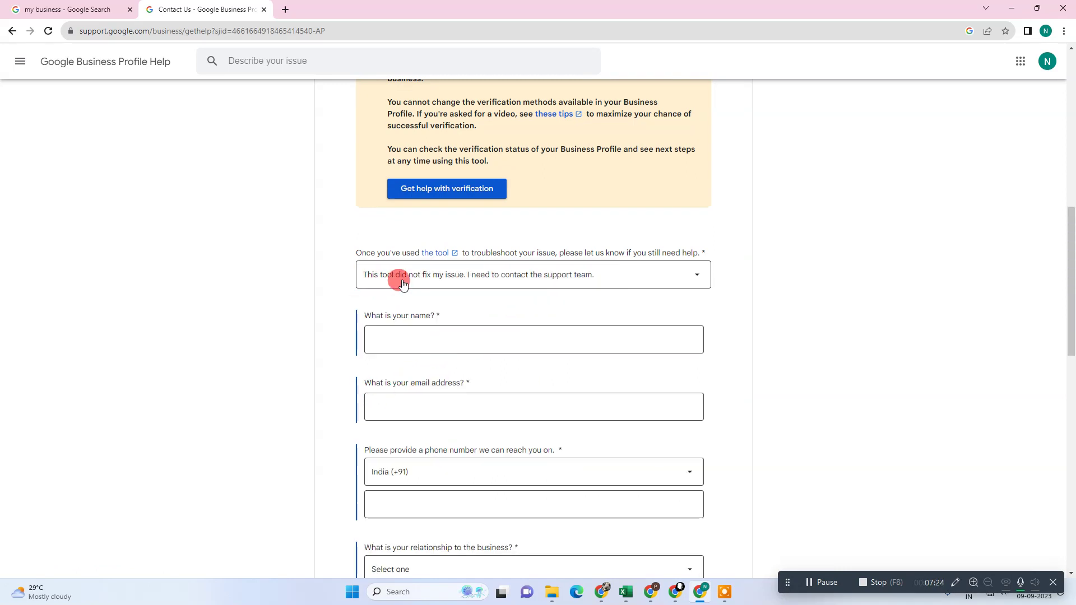
scroll(402, 283, down, 4)
scroll(481, 343, up, 5)
scroll(447, 336, down, 6)
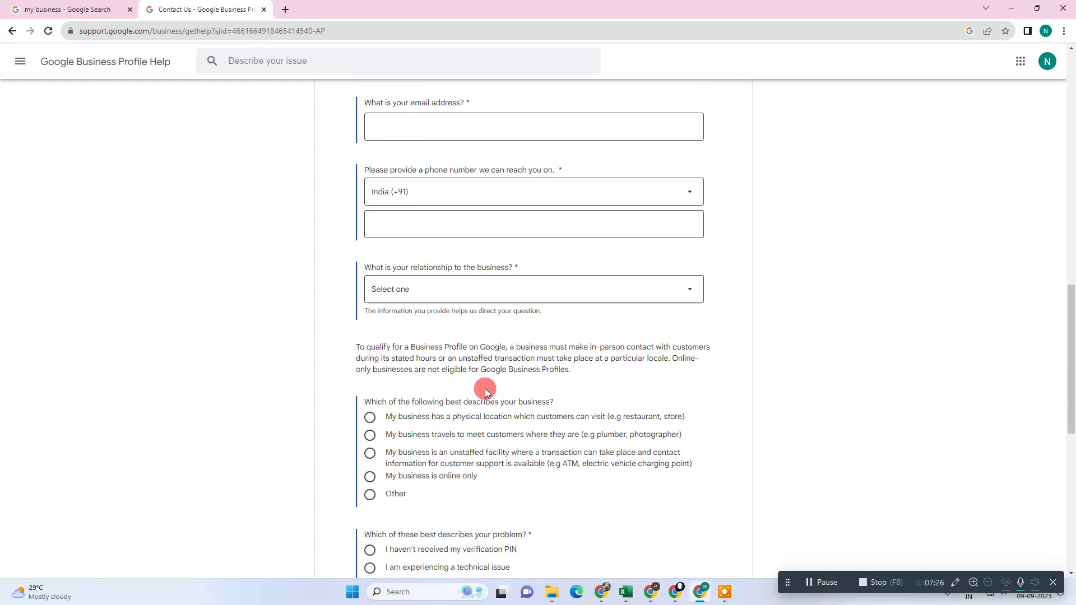
scroll(485, 389, down, 8)
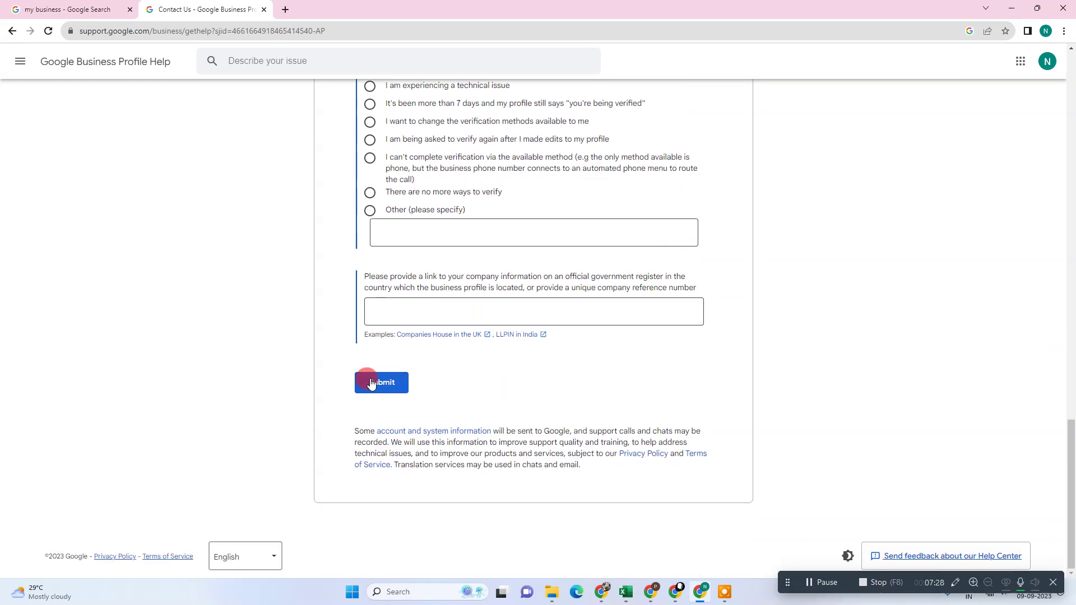
click(371, 384)
click(263, 10)
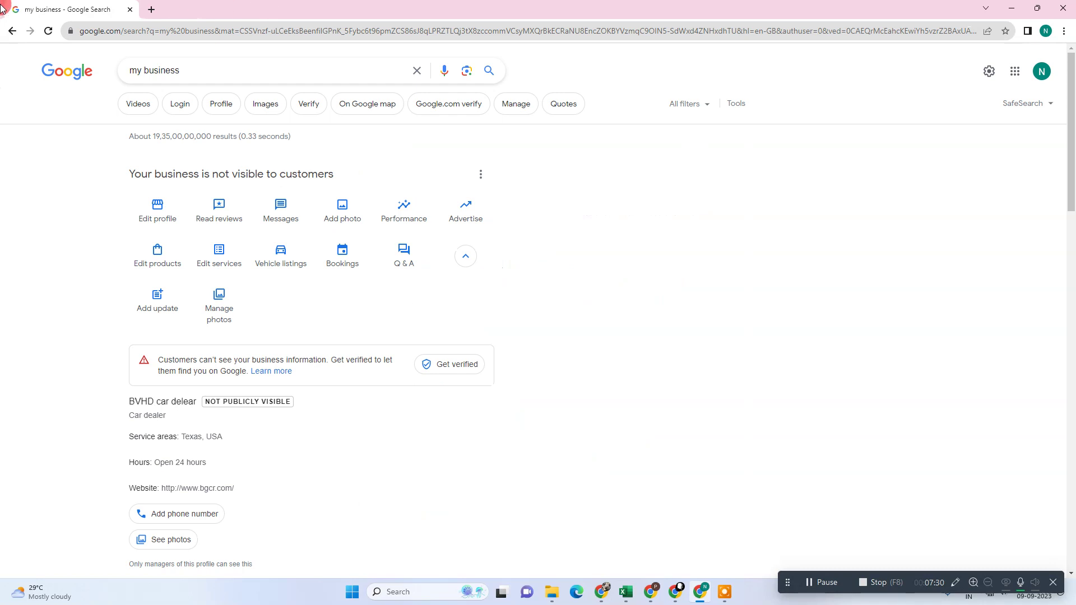
key(super+d)
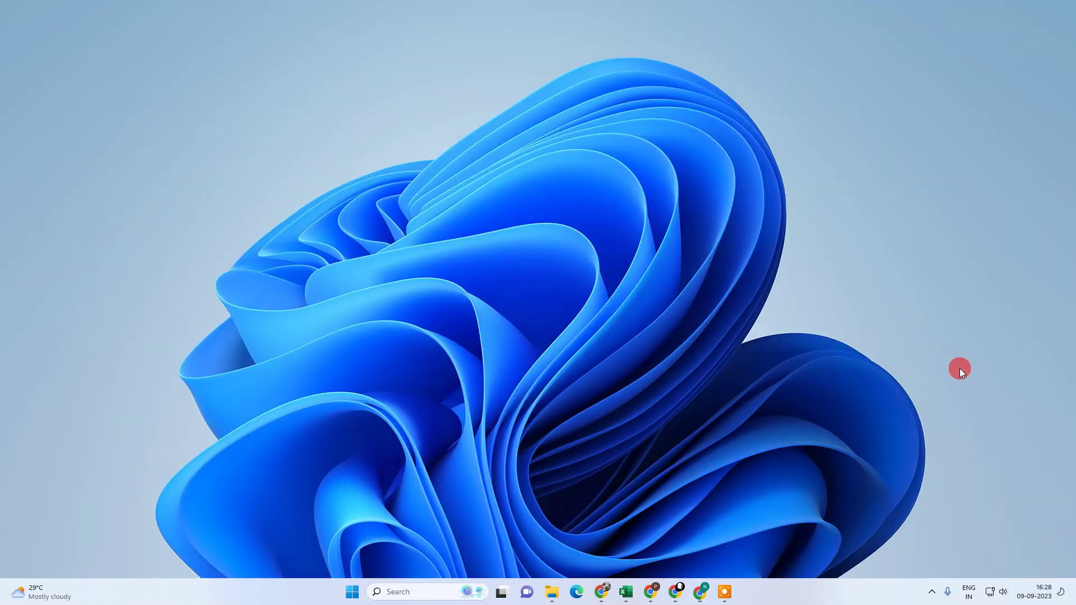